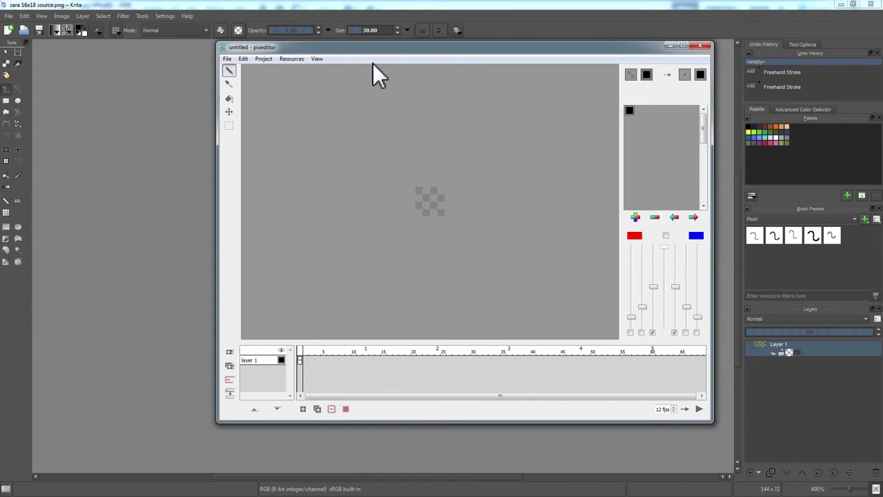
- Draw a looping freehand black pencil stroke across the checkered canvas in Pixeditor
{"action": "left_click_drag", "start_coordinate": [383, 50], "coordinate": [346, 53]}
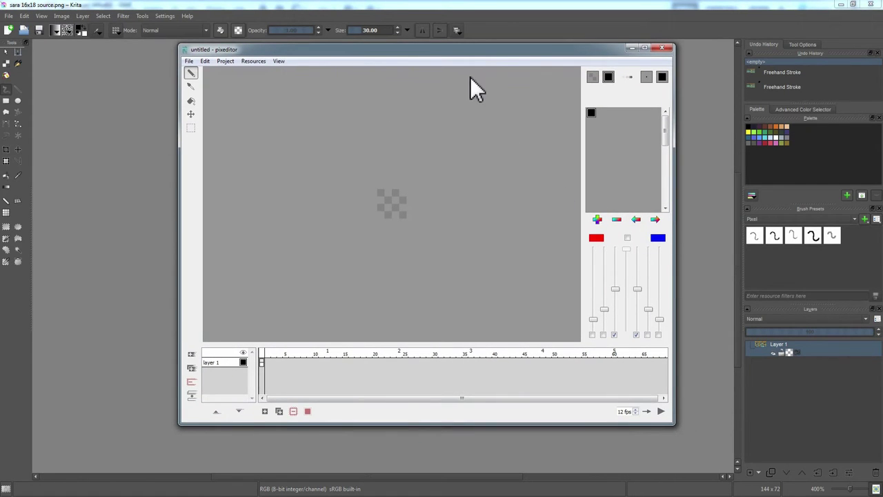
{"action": "scroll", "coordinate": [391, 204], "scroll_direction": "up", "scroll_amount": 4}
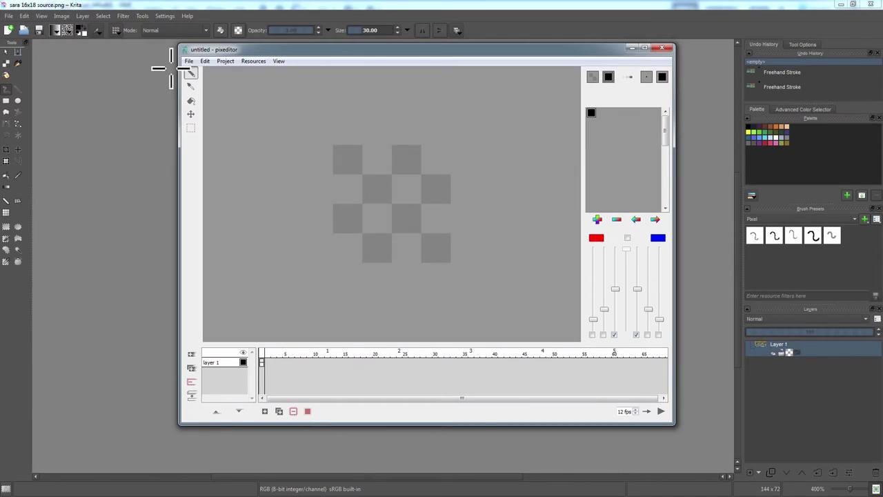
{"action": "left_click_drag", "start_coordinate": [371, 169], "coordinate": [395, 219]}
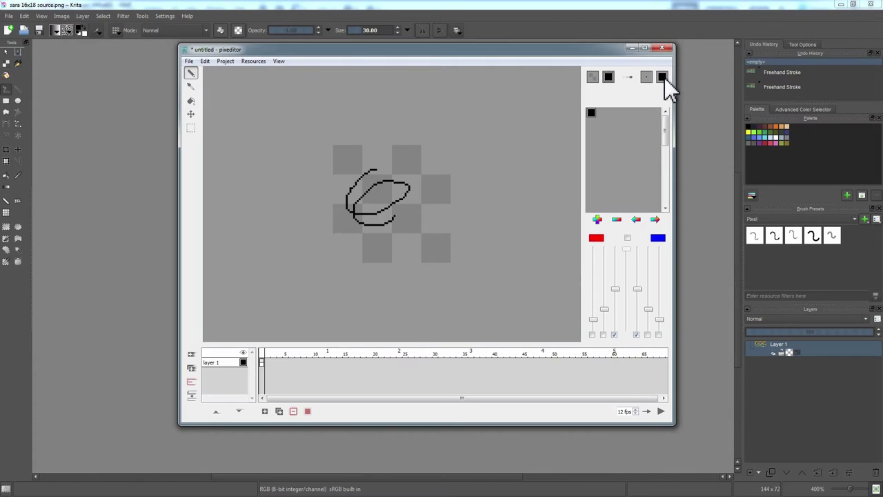
{"action": "left_click", "coordinate": [647, 77]}
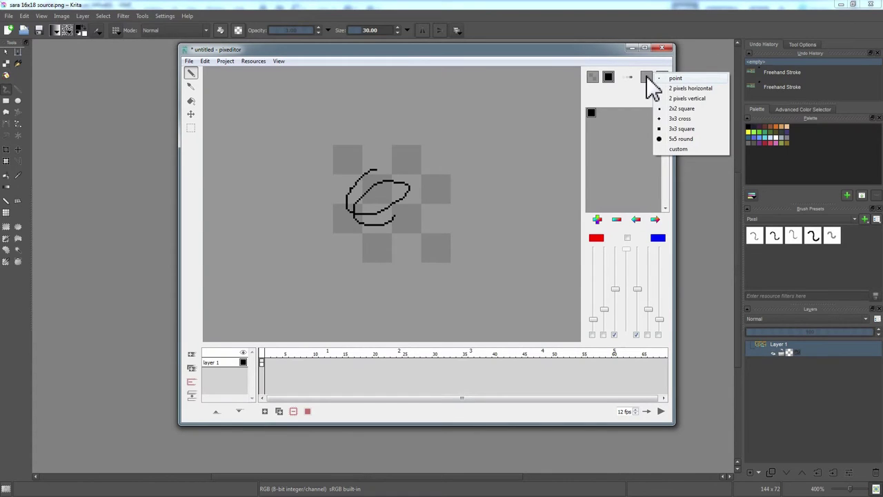
{"action": "left_click", "coordinate": [631, 78]}
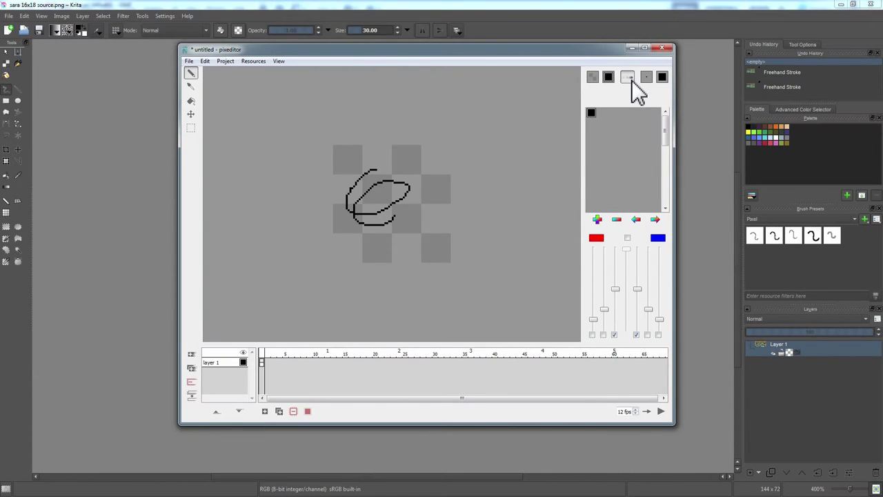
{"action": "left_click", "coordinate": [646, 77]}
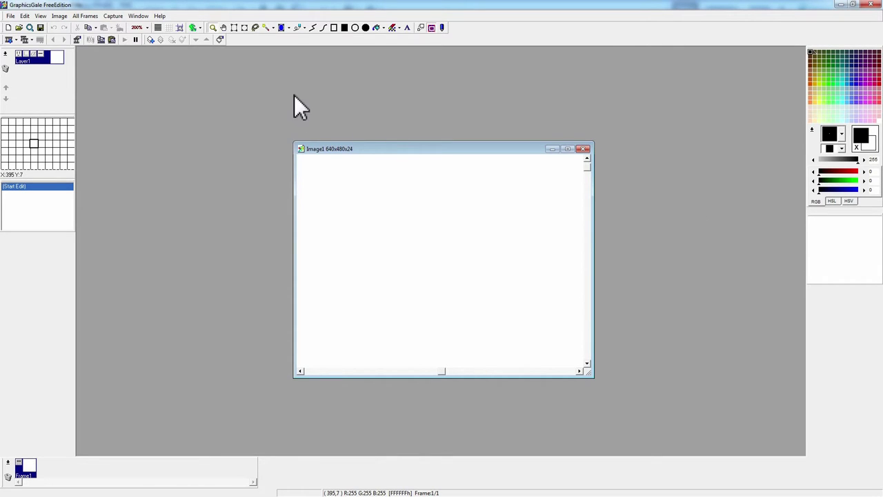
{"action": "scroll", "coordinate": [449, 210], "scroll_direction": "down", "scroll_amount": 1}
{"action": "scroll", "coordinate": [448, 210], "scroll_direction": "down", "scroll_amount": 6}
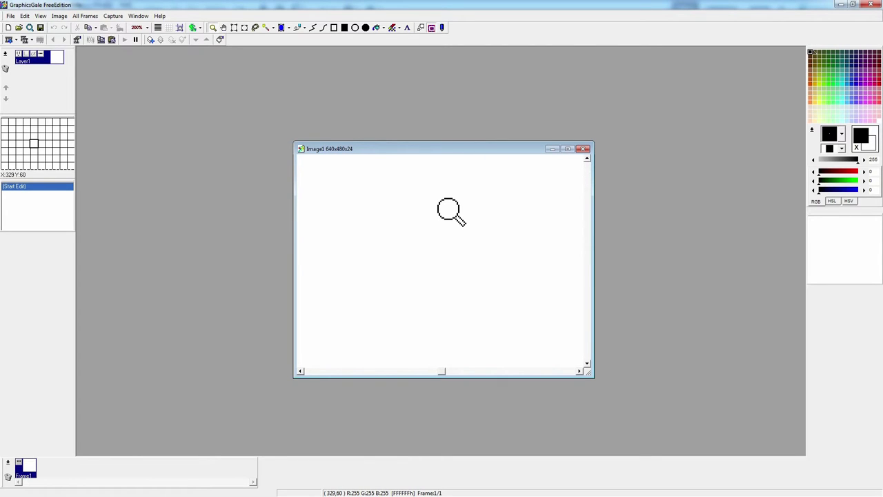
{"action": "scroll", "coordinate": [450, 211], "scroll_direction": "up", "scroll_amount": 4}
{"action": "scroll", "coordinate": [449, 211], "scroll_direction": "down", "scroll_amount": 1}
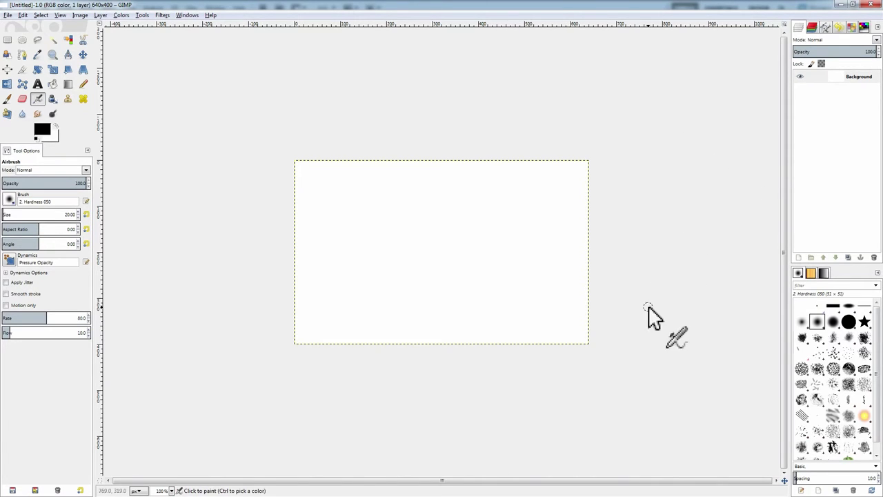
- In GIMP, widen the dock that holds the layers and brushes
{"action": "left_click_drag", "start_coordinate": [787, 223], "coordinate": [772, 223]}
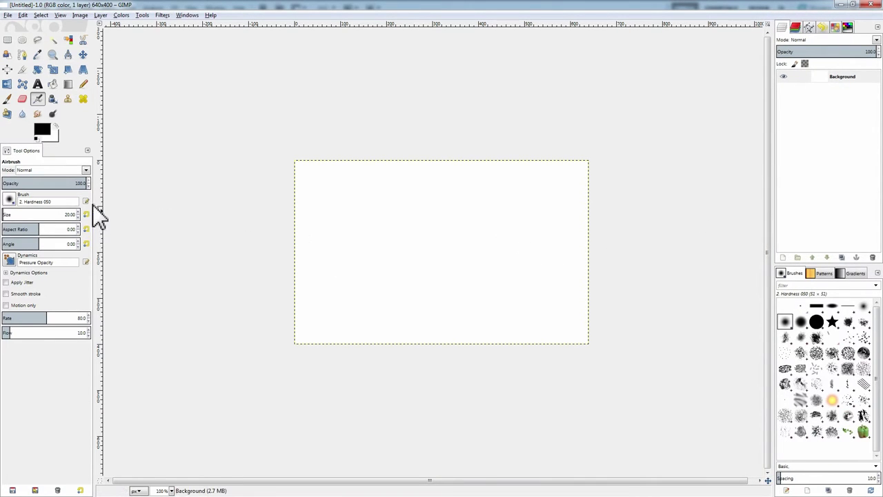
- Set the airbrush opacity to 50 and then restore it to 100
{"action": "mouse_move", "coordinate": [74, 183]}
{"action": "left_mouse_down"}
{"action": "mouse_move", "coordinate": [82, 183]}
{"action": "mouse_move", "coordinate": [62, 184]}
{"action": "mouse_move", "coordinate": [80, 183]}
{"action": "left_mouse_up"}
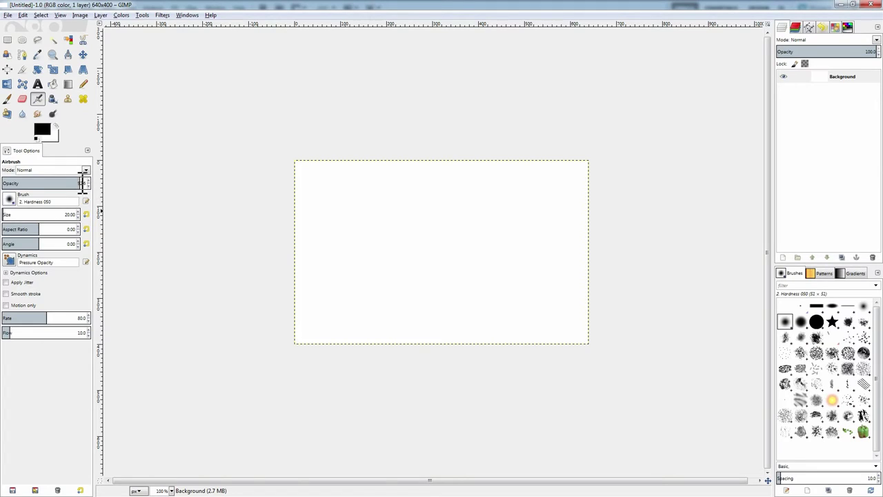
{"action": "scroll", "coordinate": [82, 182], "scroll_direction": "up", "scroll_amount": 2}
{"action": "scroll", "coordinate": [82, 182], "scroll_direction": "up", "scroll_amount": 3}
{"action": "type", "text": "50"}
{"action": "key", "text": "Return"}
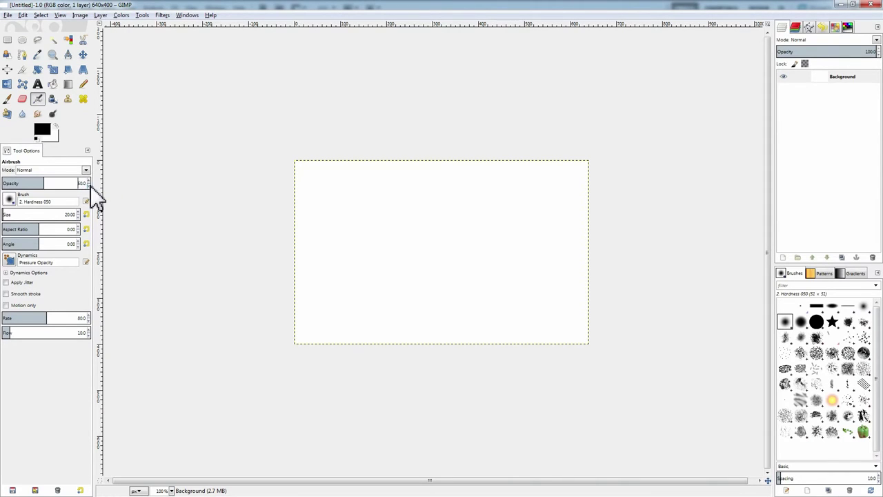
{"action": "mouse_move", "coordinate": [40, 184]}
{"action": "left_mouse_down"}
{"action": "mouse_move", "coordinate": [334, 186]}
{"action": "mouse_move", "coordinate": [523, 175]}
{"action": "mouse_move", "coordinate": [6, 200]}
{"action": "mouse_move", "coordinate": [34, 191]}
{"action": "mouse_move", "coordinate": [61, 200]}
{"action": "mouse_move", "coordinate": [3, 189]}
{"action": "mouse_move", "coordinate": [13, 191]}
{"action": "mouse_move", "coordinate": [3, 203]}
{"action": "mouse_move", "coordinate": [93, 192]}
{"action": "mouse_move", "coordinate": [7, 191]}
{"action": "mouse_move", "coordinate": [25, 189]}
{"action": "mouse_move", "coordinate": [84, 195]}
{"action": "left_mouse_up"}
{"action": "mouse_move", "coordinate": [293, 195]}
{"action": "left_mouse_down"}
{"action": "mouse_move", "coordinate": [329, 187]}
{"action": "mouse_move", "coordinate": [545, 191]}
{"action": "mouse_move", "coordinate": [325, 214]}
{"action": "left_mouse_up"}
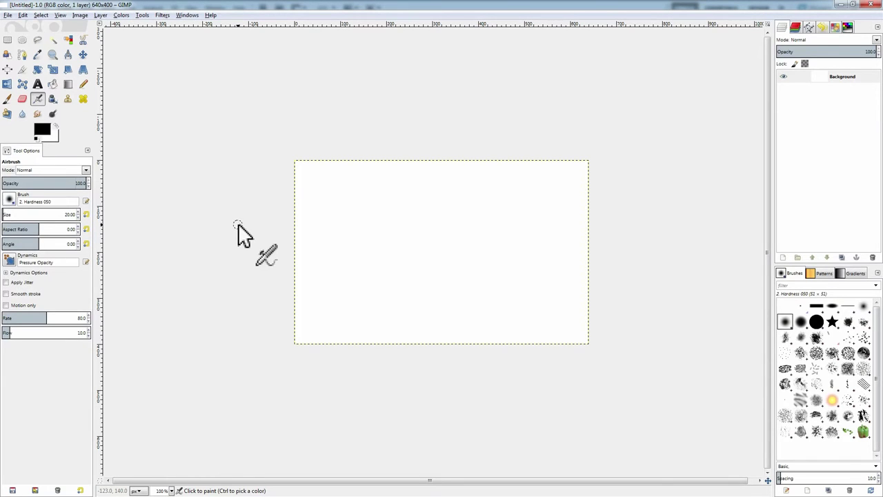
- Draw a black zigzag stroke on the Background layer with the Pencil at size 20
{"action": "left_click", "coordinate": [83, 84]}
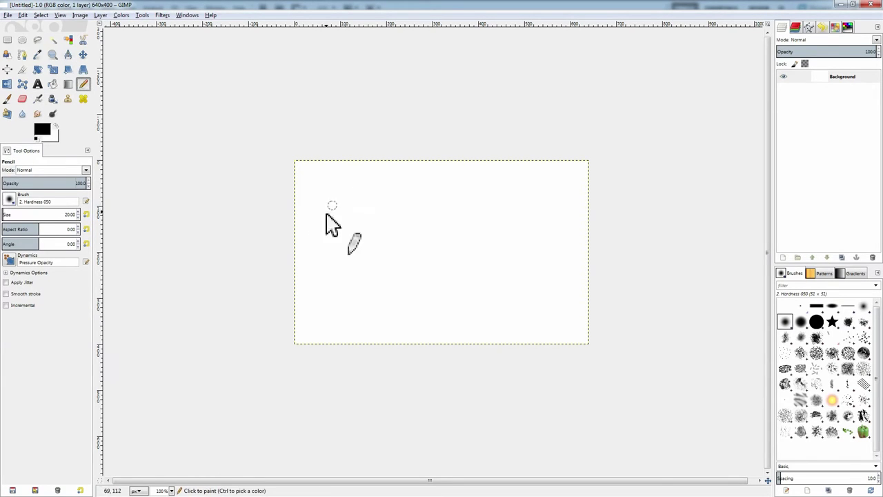
{"action": "left_click_drag", "start_coordinate": [406, 206], "coordinate": [415, 276]}
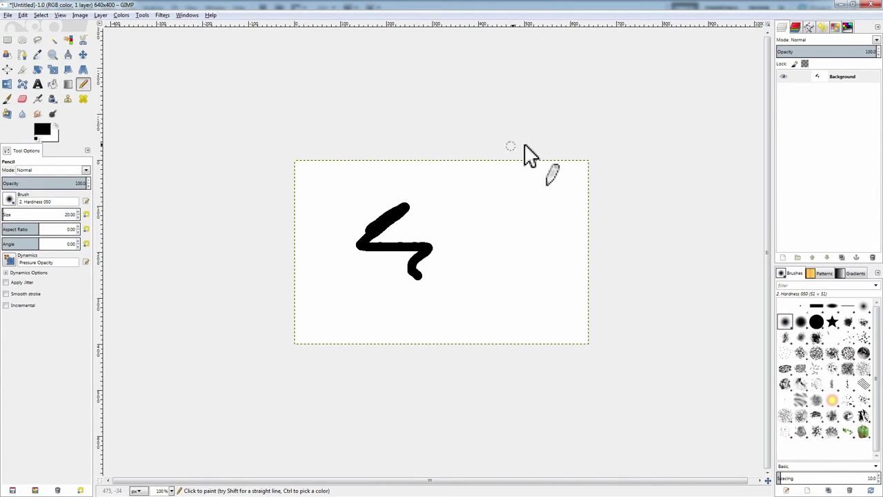
{"action": "left_click_drag", "start_coordinate": [798, 34], "coordinate": [786, 38]}
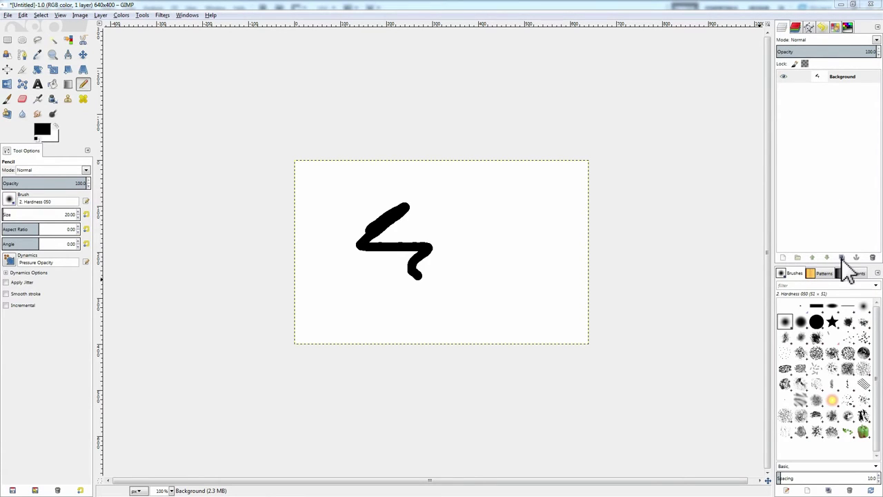
- Add a new 640 × 400 px layer filled with transparency above the Background layer
{"action": "key", "text": "shift+ctrl+n"}
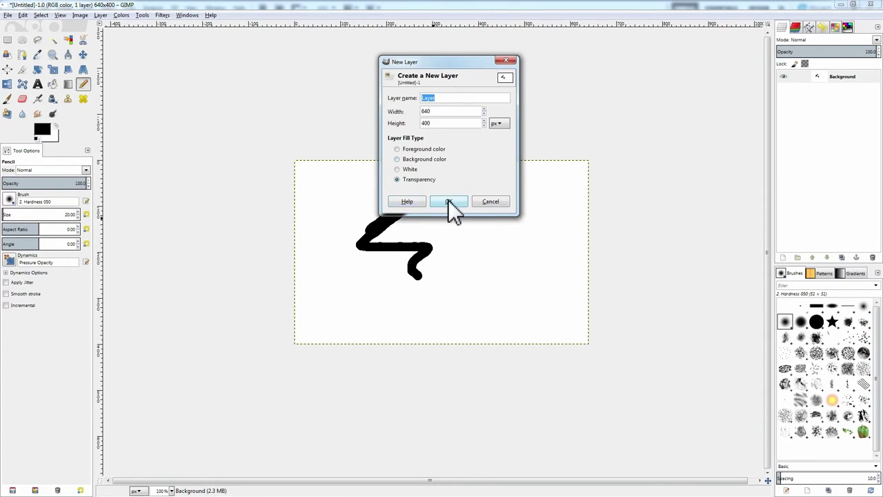
{"action": "left_click", "coordinate": [448, 201]}
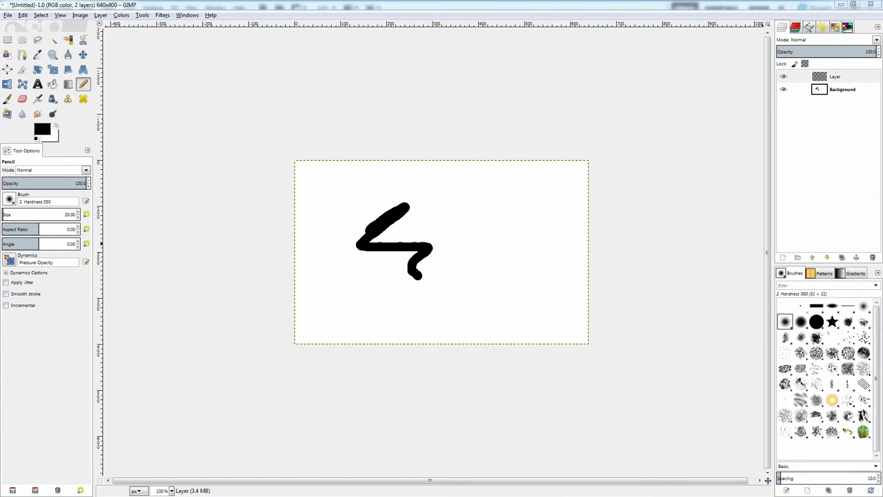
- Add a 640 × 400 px layer filled with white and delete the transparent layer beneath it
{"action": "key", "text": "shift+ctrl+n"}
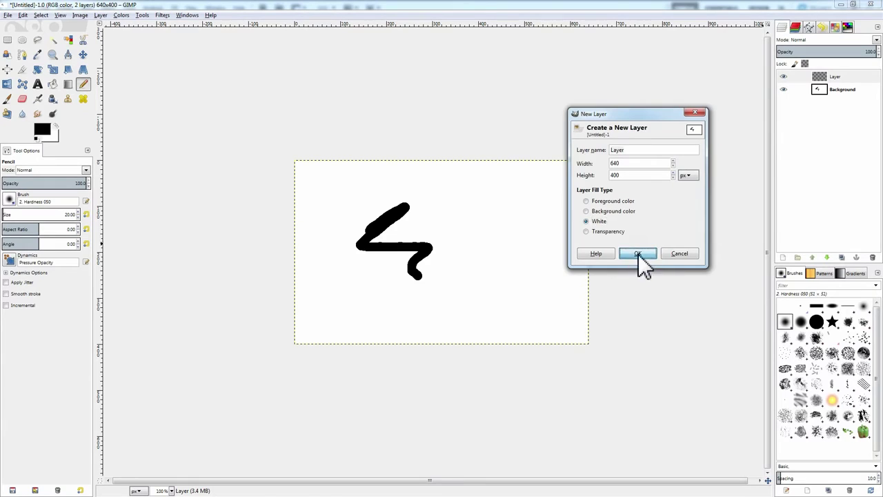
{"action": "left_click", "coordinate": [638, 253]}
{"action": "left_click", "coordinate": [836, 89]}
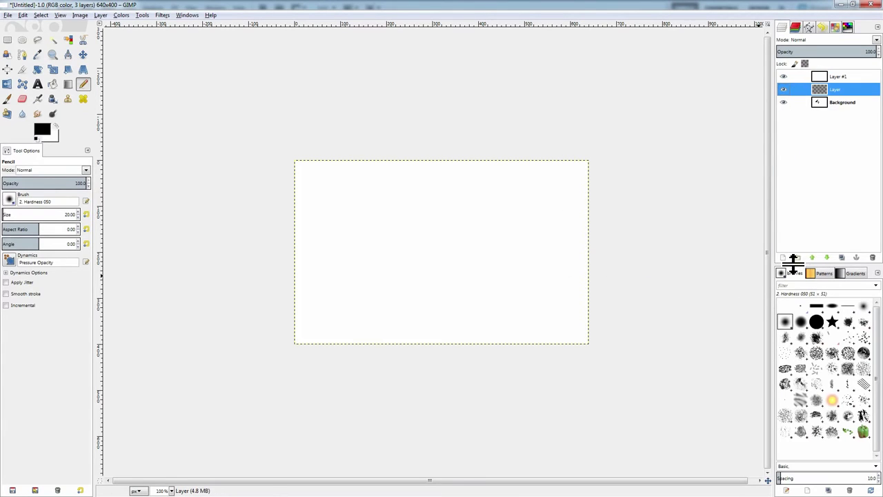
{"action": "left_click", "coordinate": [872, 257]}
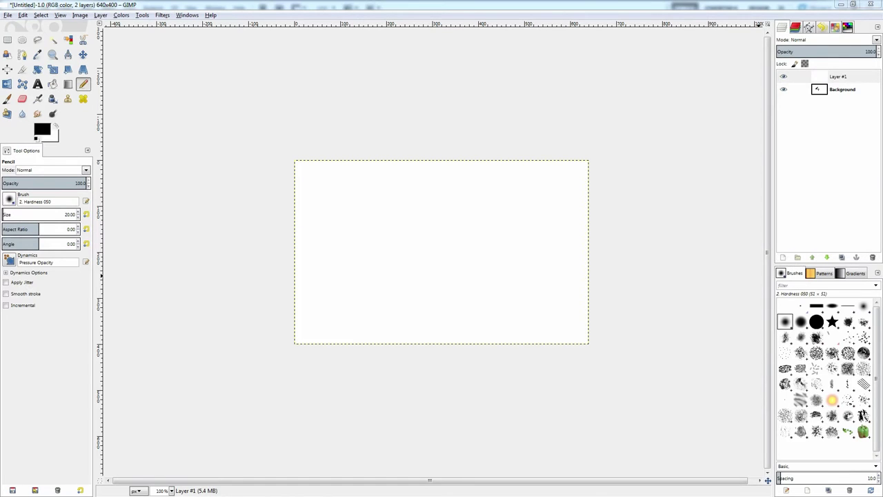
- Add another 640 × 400 px white-filled layer at the top of the layer stack
{"action": "key", "text": "ctrl+shift+n"}
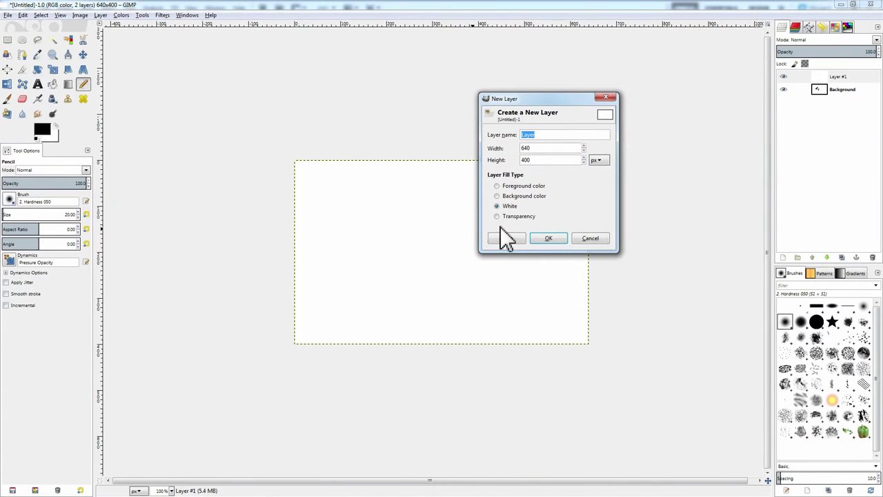
{"action": "left_click", "coordinate": [549, 239]}
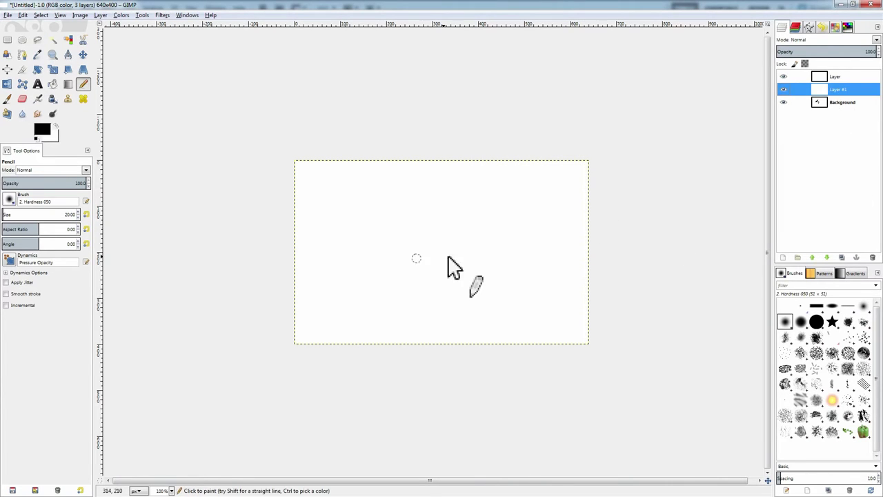
{"action": "left_click", "coordinate": [41, 130]}
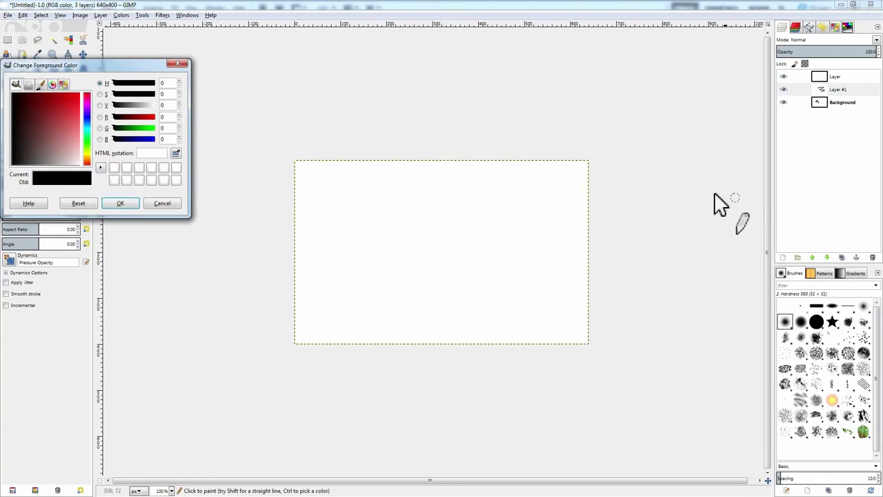
{"action": "left_click", "coordinate": [173, 64]}
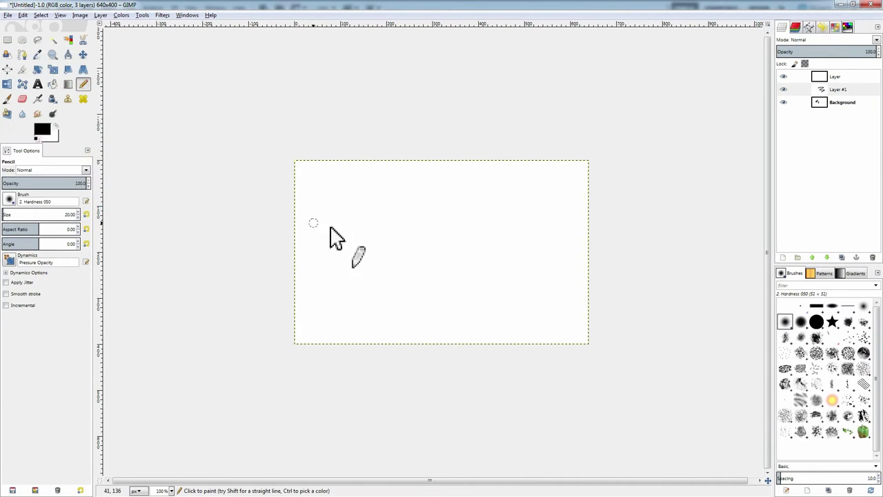
{"action": "left_click", "coordinate": [42, 131]}
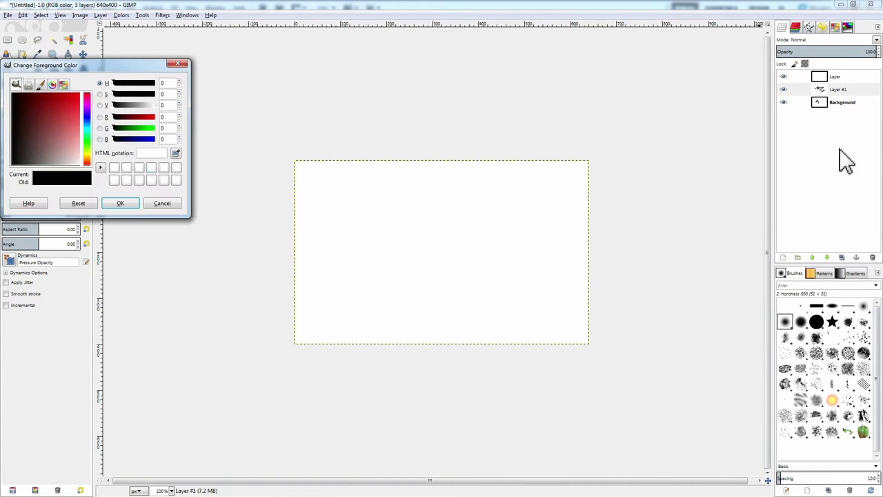
{"action": "left_click", "coordinate": [783, 76]}
{"action": "left_click", "coordinate": [783, 76]}
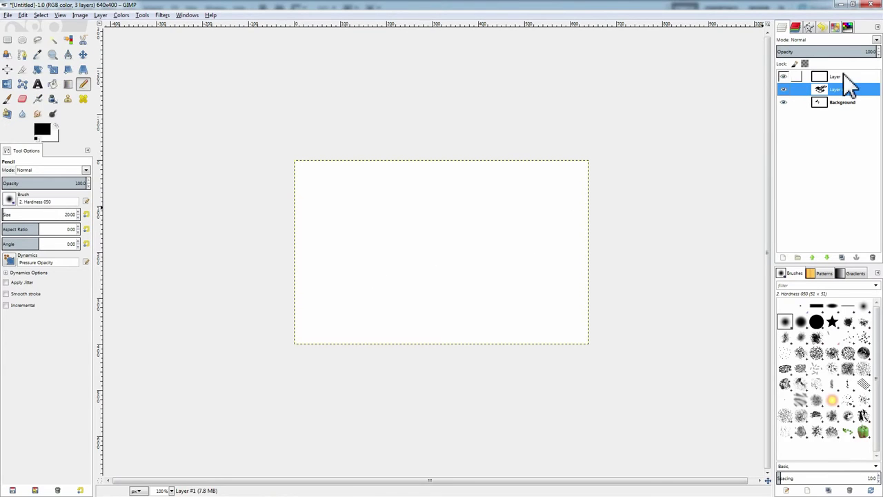
- Scribble several overlapping black Pencil strokes across the topmost white layer
{"action": "left_click", "coordinate": [843, 75]}
{"action": "mouse_move", "coordinate": [408, 230]}
{"action": "left_mouse_down"}
{"action": "mouse_move", "coordinate": [513, 207]}
{"action": "mouse_move", "coordinate": [476, 157]}
{"action": "left_mouse_up"}
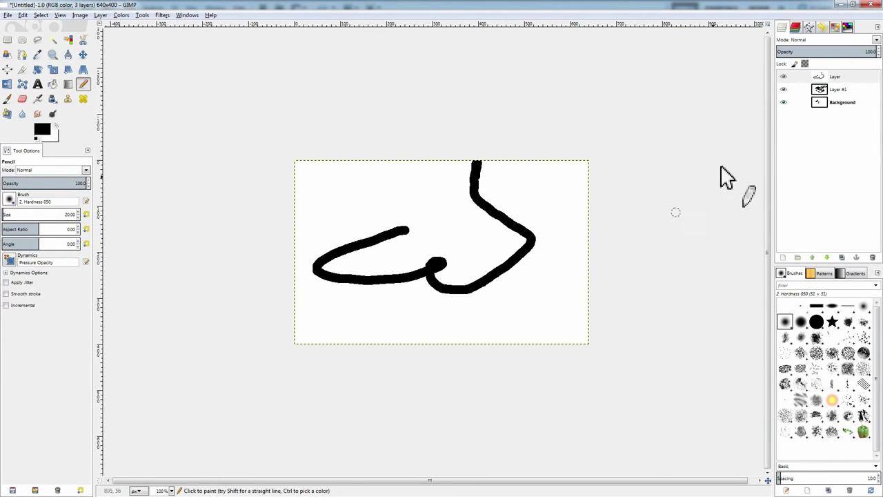
{"action": "mouse_move", "coordinate": [351, 183]}
{"action": "left_mouse_down"}
{"action": "mouse_move", "coordinate": [386, 331]}
{"action": "mouse_move", "coordinate": [416, 291]}
{"action": "mouse_move", "coordinate": [516, 310]}
{"action": "left_mouse_up"}
{"action": "mouse_move", "coordinate": [322, 200]}
{"action": "left_mouse_down"}
{"action": "mouse_move", "coordinate": [500, 273]}
{"action": "mouse_move", "coordinate": [556, 250]}
{"action": "left_mouse_up"}
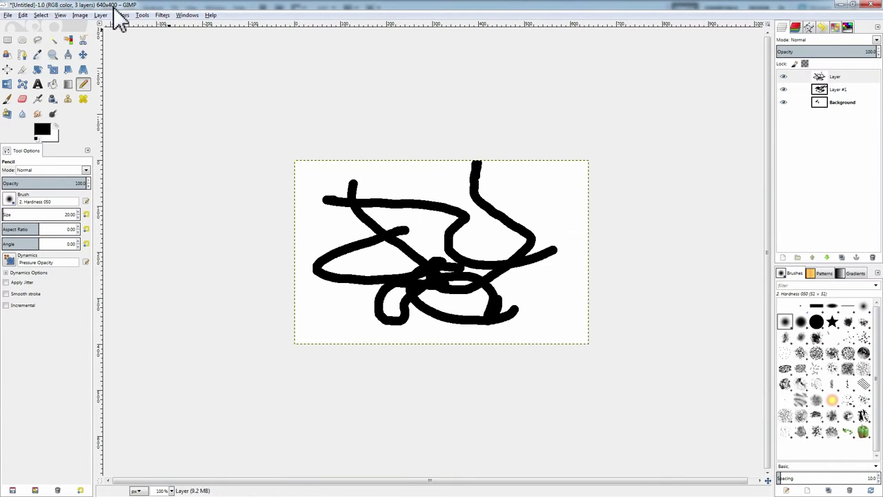
- Open the Animation Playback filter and play the layers as animation frames
{"action": "left_click", "coordinate": [143, 16]}
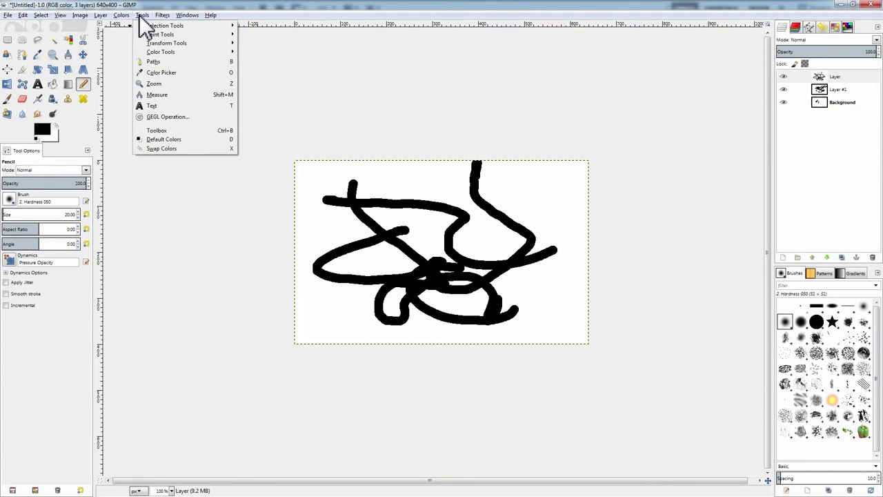
{"action": "mouse_move", "coordinate": [161, 17]}
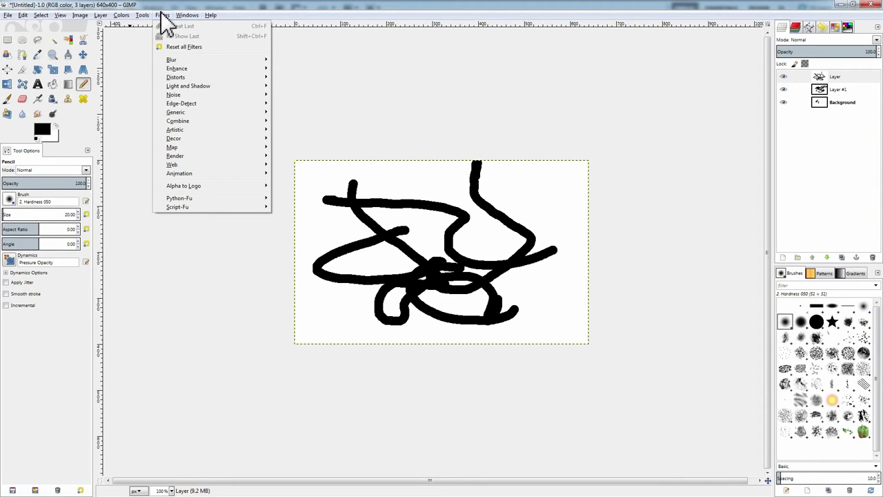
{"action": "mouse_move", "coordinate": [187, 174]}
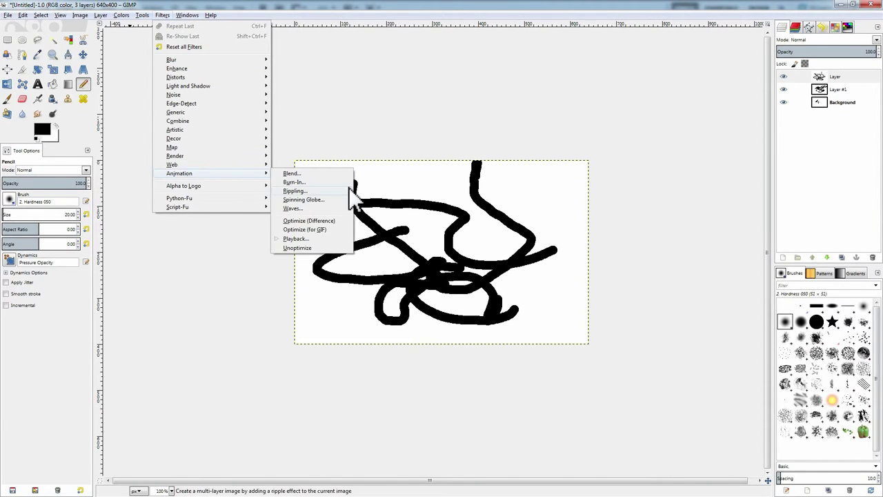
{"action": "left_click", "coordinate": [296, 239]}
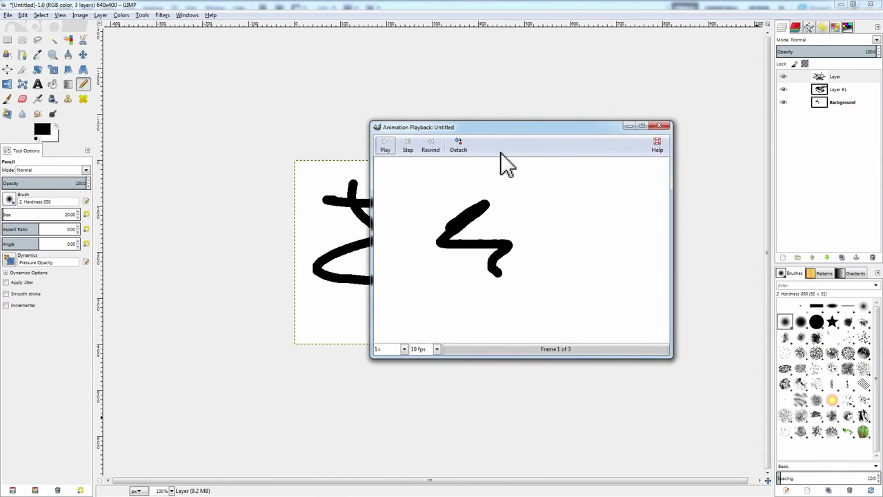
{"action": "left_click", "coordinate": [385, 146]}
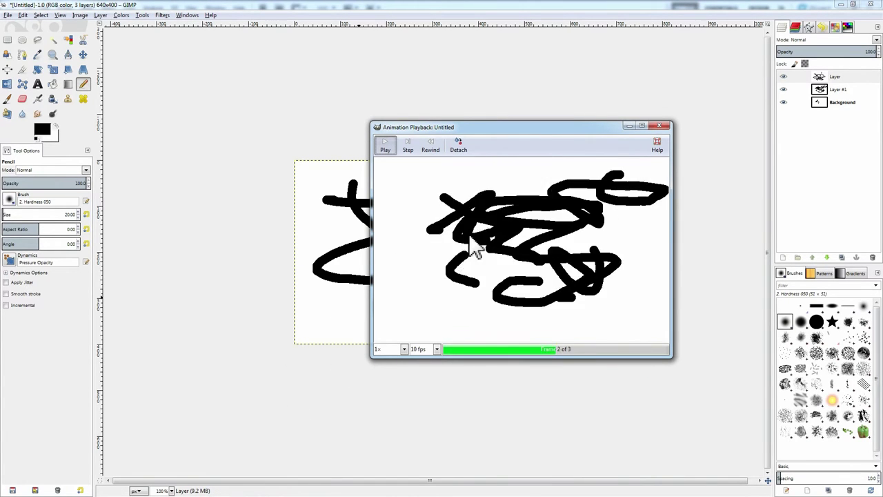
- Move the playback window clear of the drawing, try its 2× zoom and return it to 1×
{"action": "left_click_drag", "start_coordinate": [470, 128], "coordinate": [369, 33]}
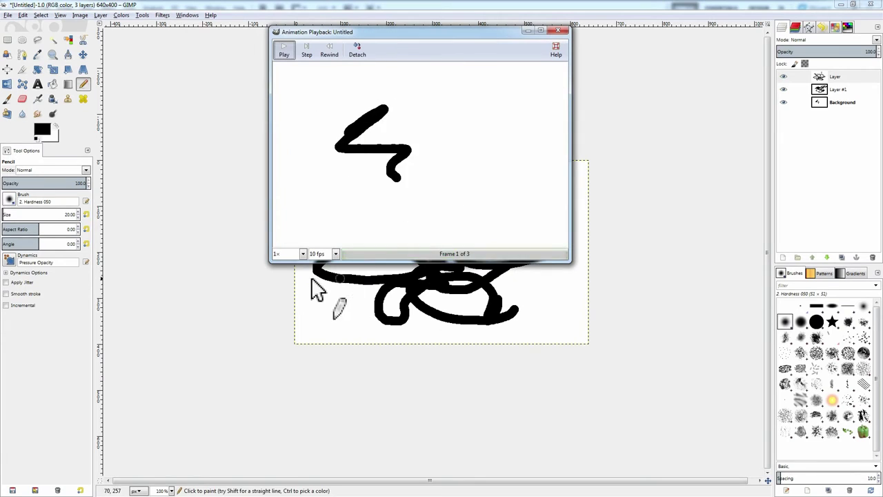
{"action": "left_click", "coordinate": [303, 255]}
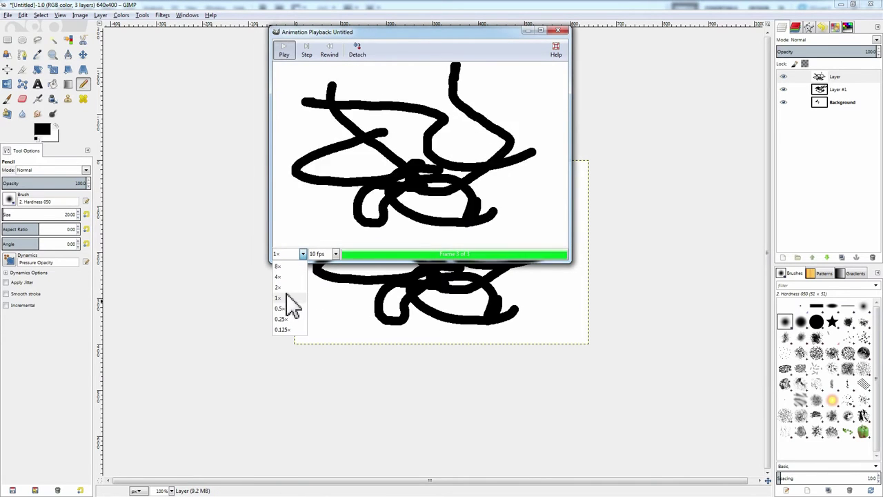
{"action": "left_click", "coordinate": [288, 288]}
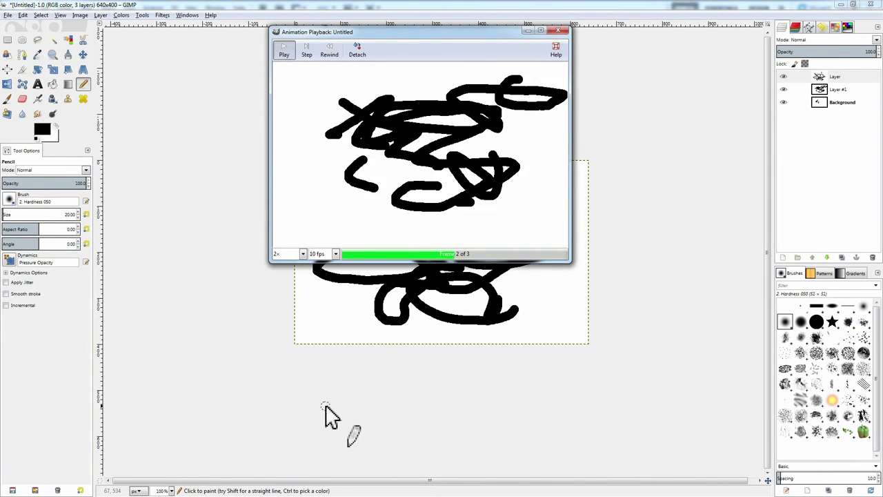
{"action": "left_click", "coordinate": [304, 254]}
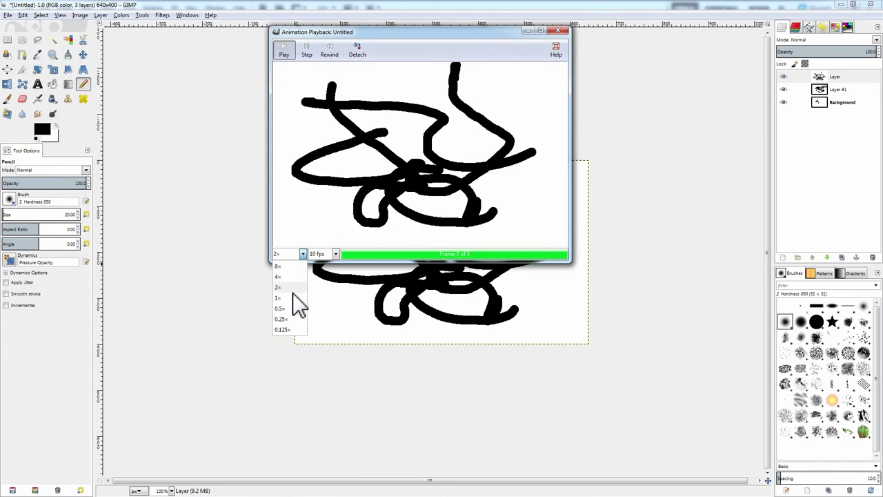
{"action": "left_click", "coordinate": [293, 296]}
- Try a playback rate of 24 fps and return it to 10 fps
{"action": "left_click", "coordinate": [336, 254]}
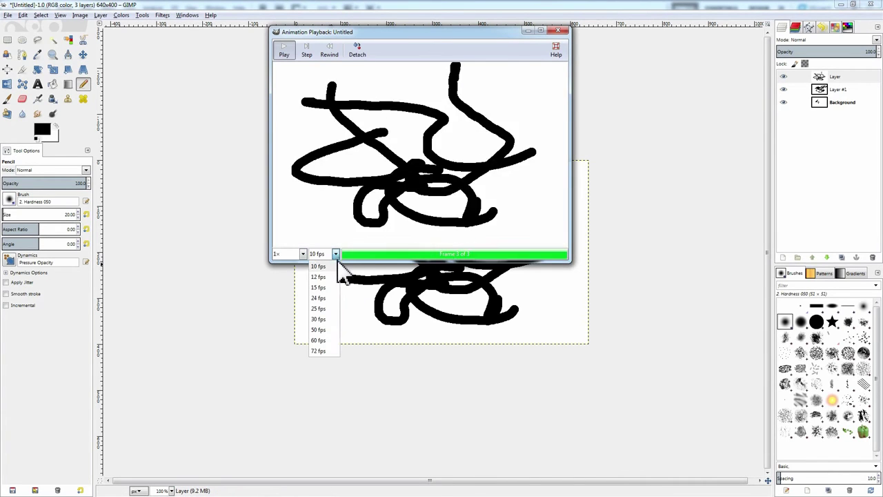
{"action": "left_click", "coordinate": [326, 309]}
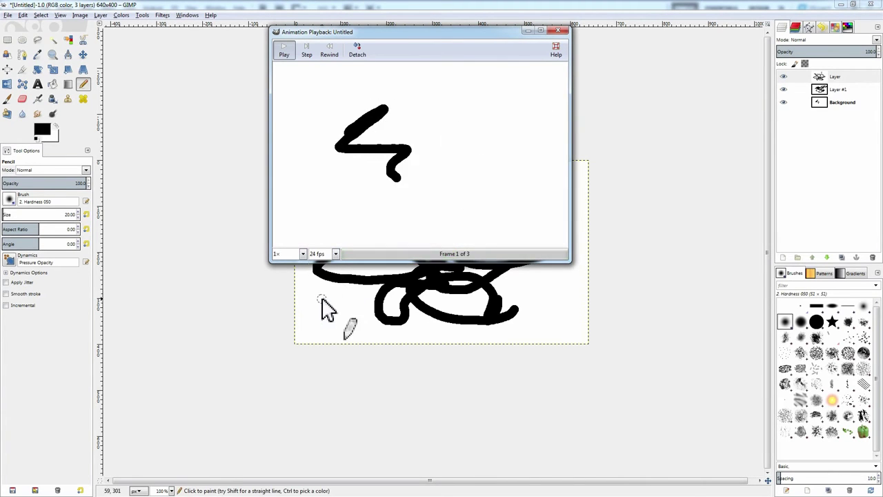
{"action": "left_click", "coordinate": [335, 254]}
{"action": "left_click", "coordinate": [320, 266]}
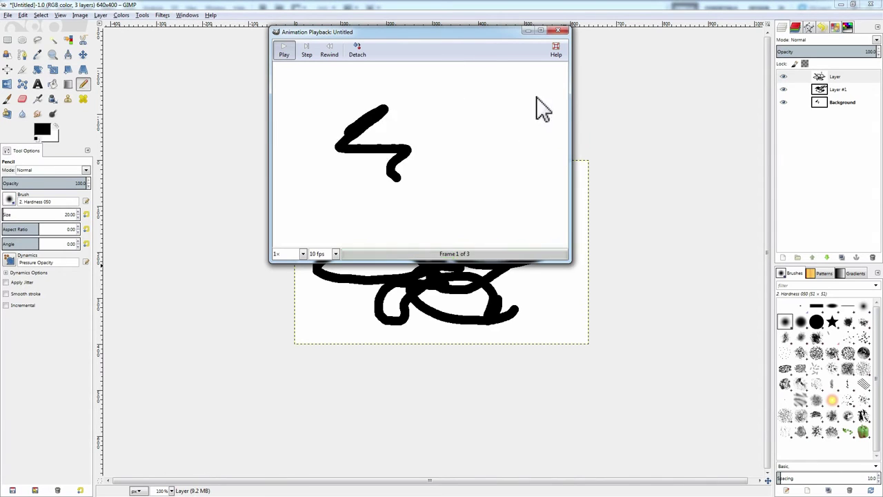
- Try enlarging the Animation Playback window, then shrink it back and close it
{"action": "left_click_drag", "start_coordinate": [569, 263], "coordinate": [766, 420]}
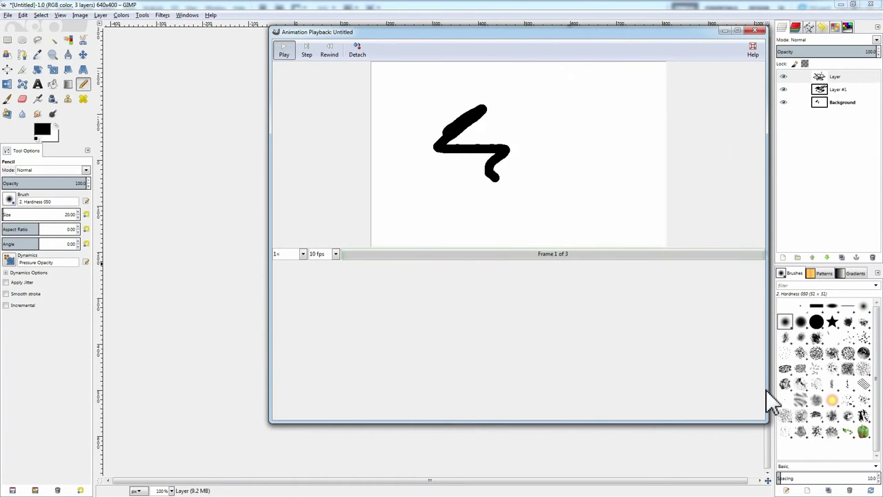
{"action": "left_click_drag", "start_coordinate": [756, 413], "coordinate": [548, 238]}
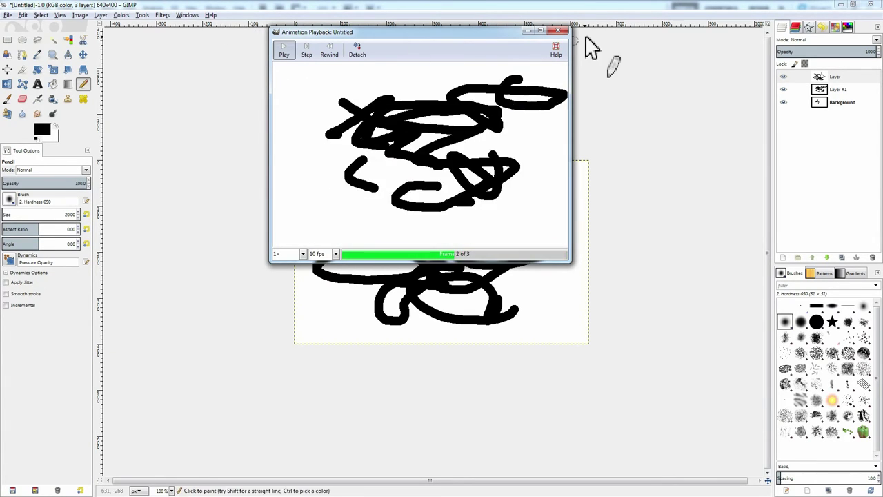
{"action": "left_click", "coordinate": [561, 33]}
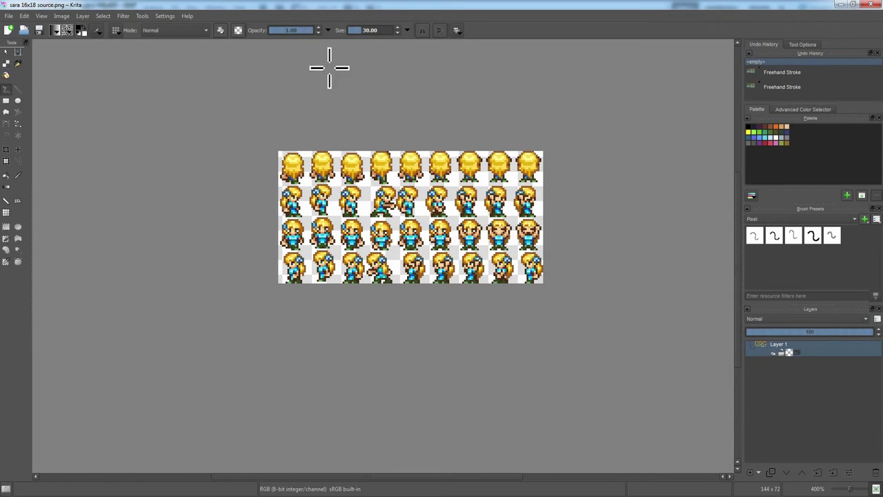
- In Krita, try the Krita-darker interface theme and a lighter alternative
{"action": "left_click", "coordinate": [165, 16]}
{"action": "mouse_move", "coordinate": [177, 26]}
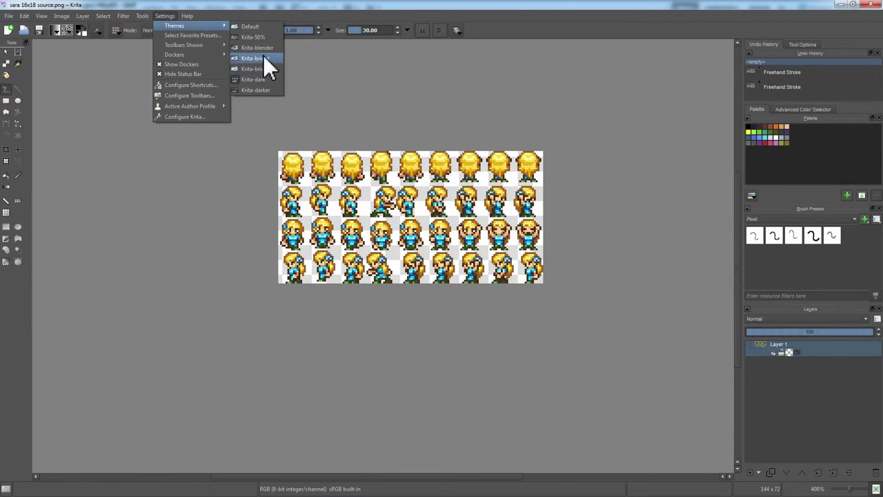
{"action": "left_click", "coordinate": [258, 90]}
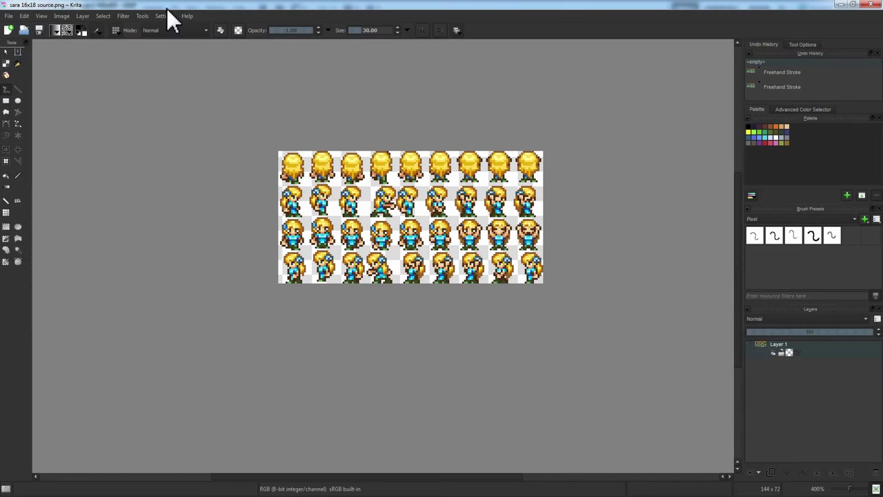
{"action": "left_click", "coordinate": [165, 16]}
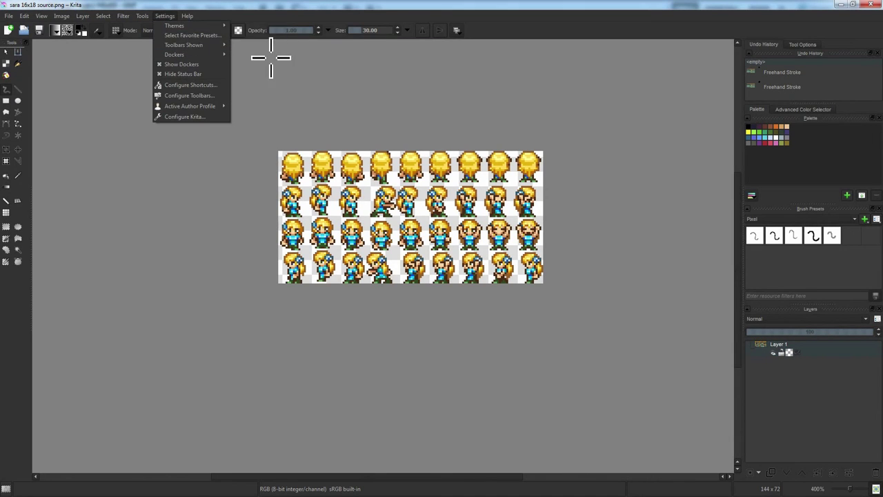
{"action": "mouse_move", "coordinate": [220, 27]}
{"action": "left_click", "coordinate": [234, 53]}
- Set the interface theme to Krita-dark
{"action": "left_click", "coordinate": [164, 16]}
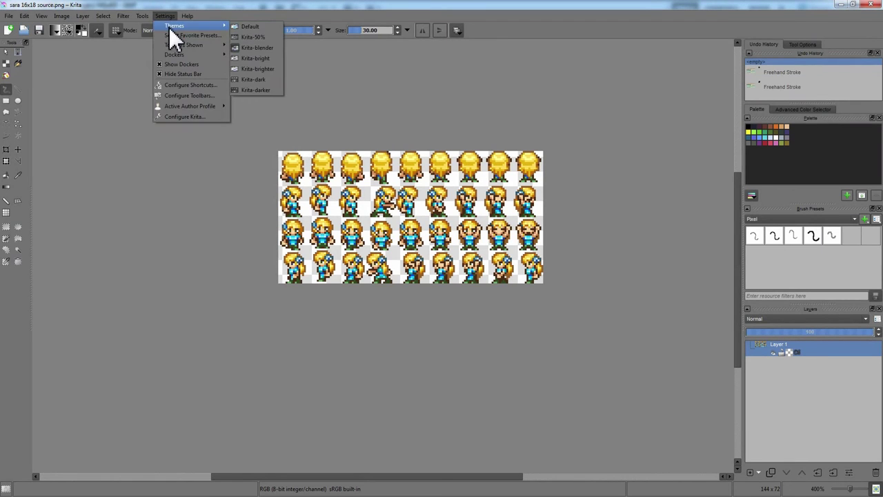
{"action": "mouse_move", "coordinate": [196, 28]}
{"action": "left_click", "coordinate": [257, 81]}
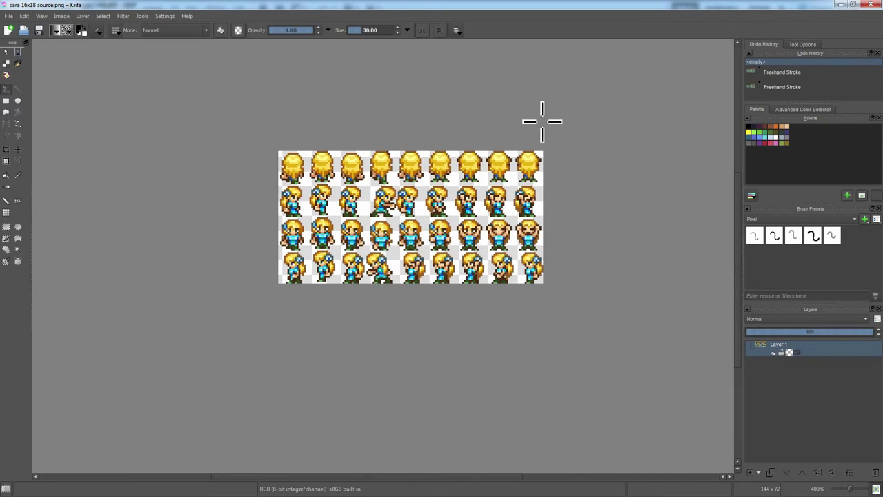
{"action": "scroll", "coordinate": [507, 226], "scroll_direction": "up", "scroll_amount": 1}
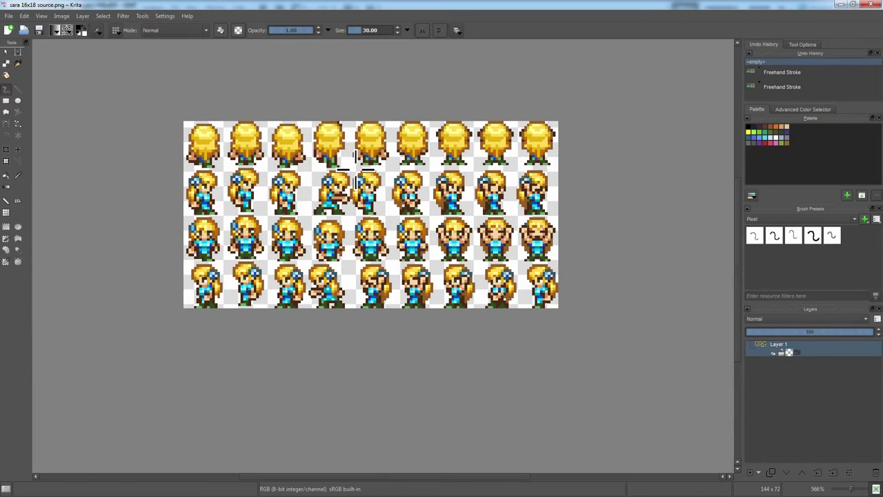
{"action": "scroll", "coordinate": [240, 178], "scroll_direction": "down", "scroll_amount": 1}
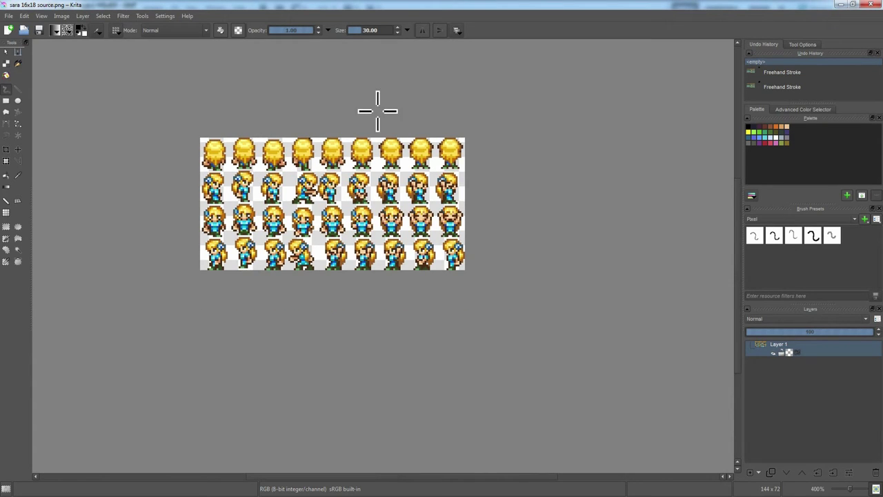
{"action": "left_click_drag", "start_coordinate": [405, 476], "coordinate": [368, 475]}
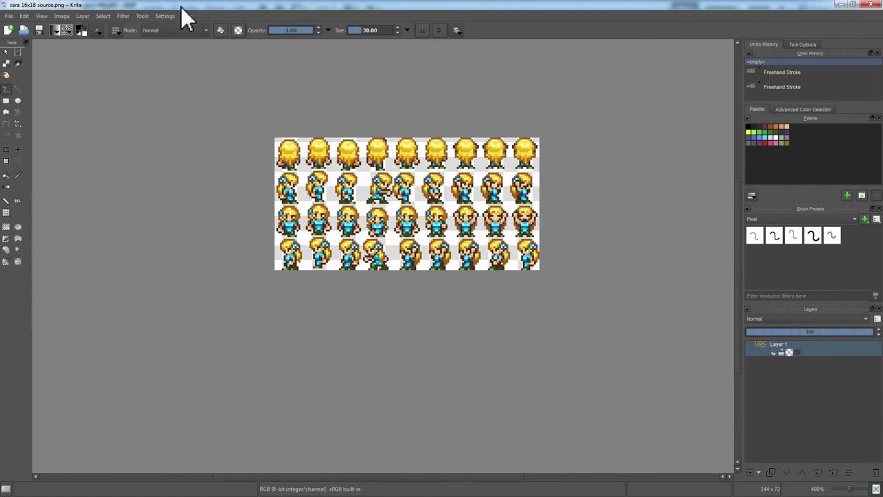
{"action": "scroll", "coordinate": [440, 248], "scroll_direction": "up", "scroll_amount": 1}
{"action": "scroll", "coordinate": [440, 247], "scroll_direction": "down", "scroll_amount": 1}
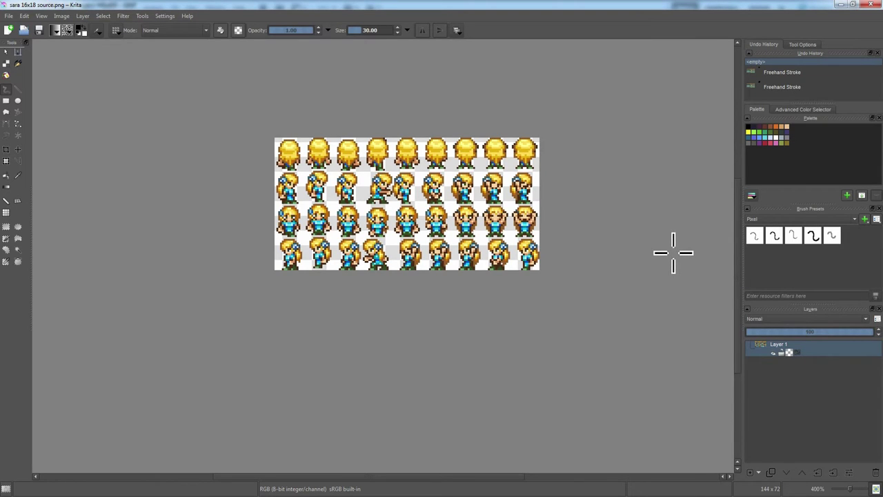
{"action": "scroll", "coordinate": [740, 281], "scroll_direction": "up", "scroll_amount": 2}
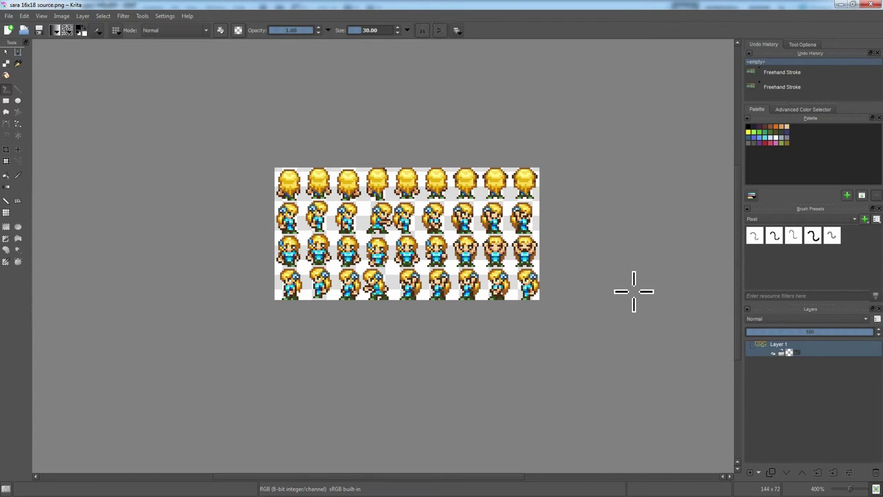
{"action": "left_click", "coordinate": [629, 262]}
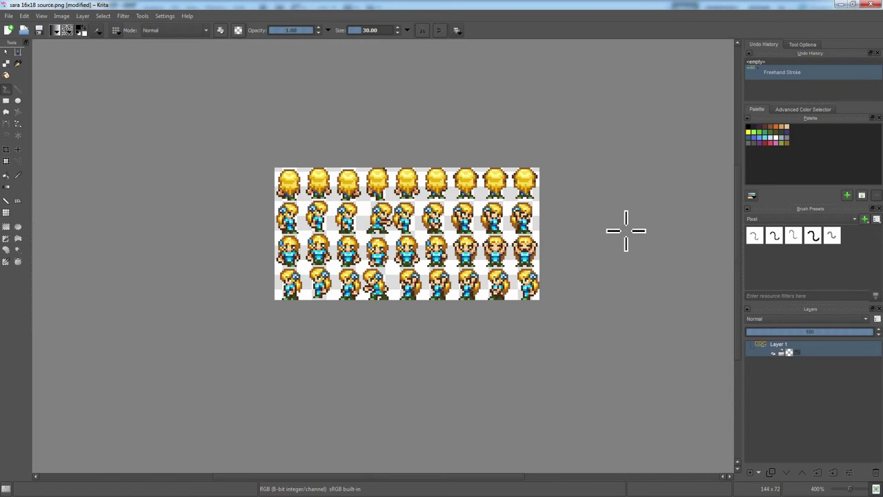
- Examine the list of available workspaces, such as Pixel Art and PaintingHD, and close it
{"action": "left_click", "coordinate": [457, 31]}
{"action": "left_click", "coordinate": [457, 31]}
{"action": "left_click", "coordinate": [457, 31]}
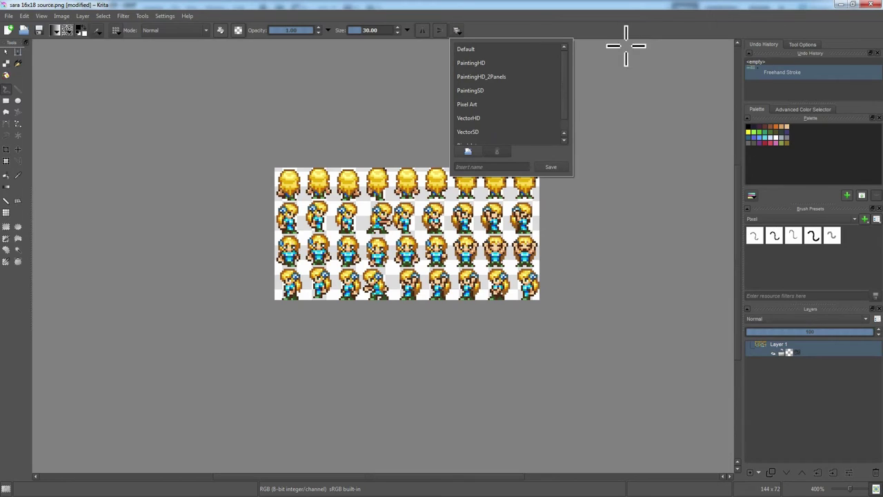
{"action": "left_click", "coordinate": [605, 12]}
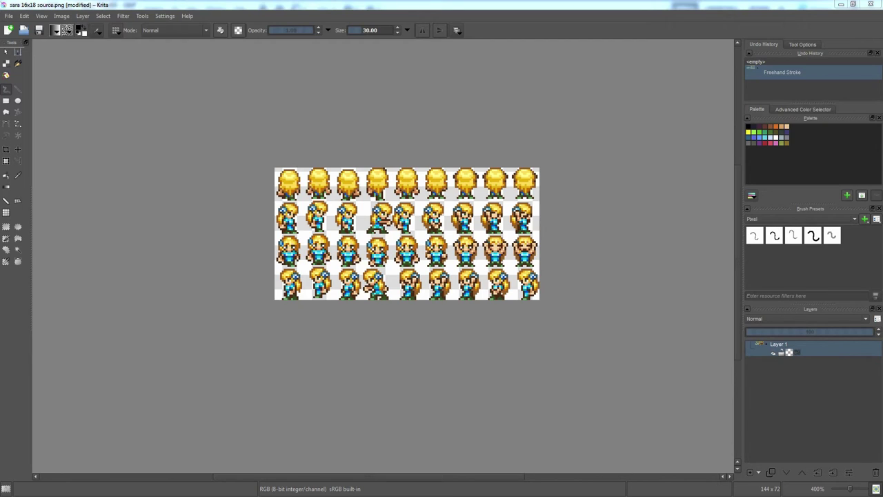
- Switch to Pixeditor and compare the two frames of the import layer in the timeline
{"action": "key", "text": "alt+Tab"}
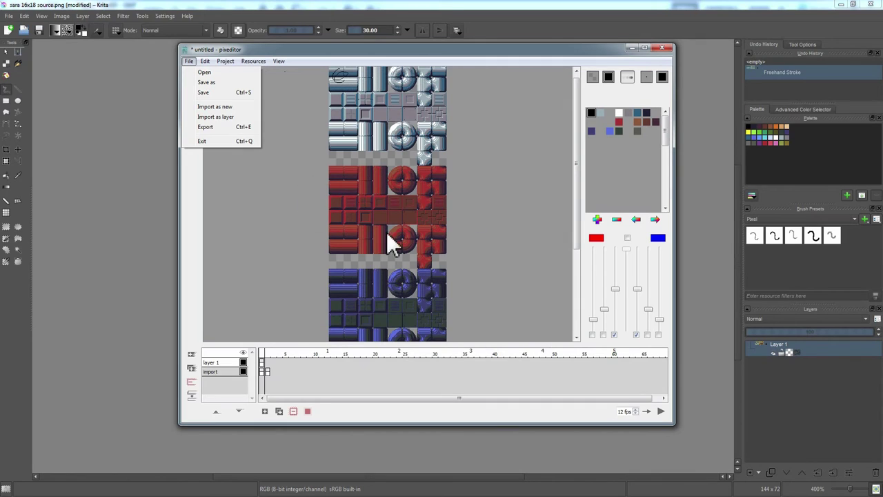
{"action": "left_click", "coordinate": [572, 161]}
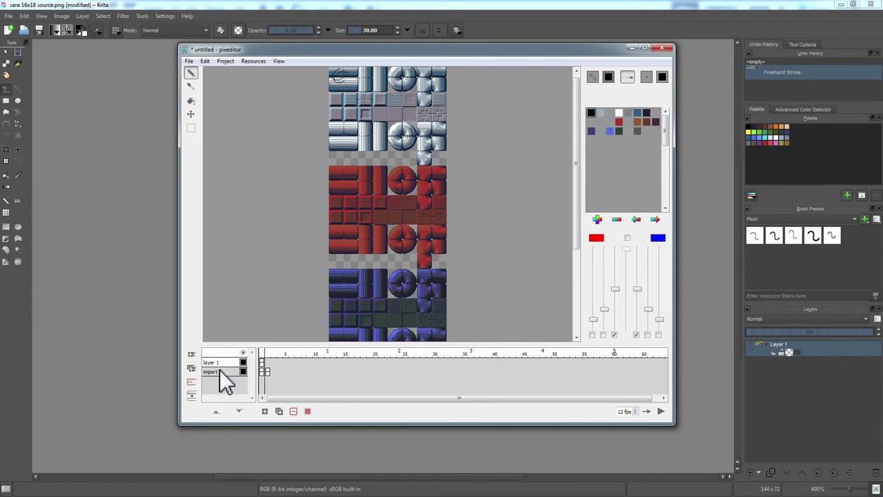
{"action": "left_click", "coordinate": [268, 371]}
{"action": "left_click", "coordinate": [262, 371]}
{"action": "left_click", "coordinate": [267, 371]}
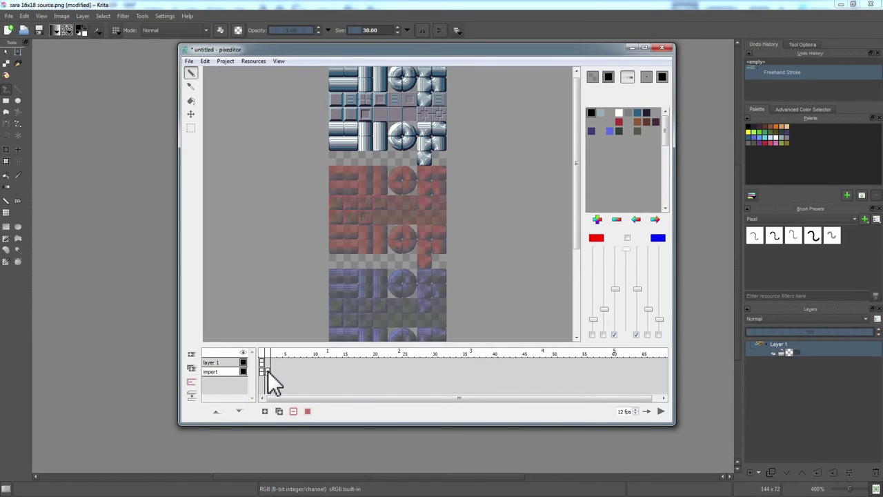
{"action": "left_click", "coordinate": [264, 371]}
{"action": "left_click", "coordinate": [266, 372]}
{"action": "left_click", "coordinate": [260, 374]}
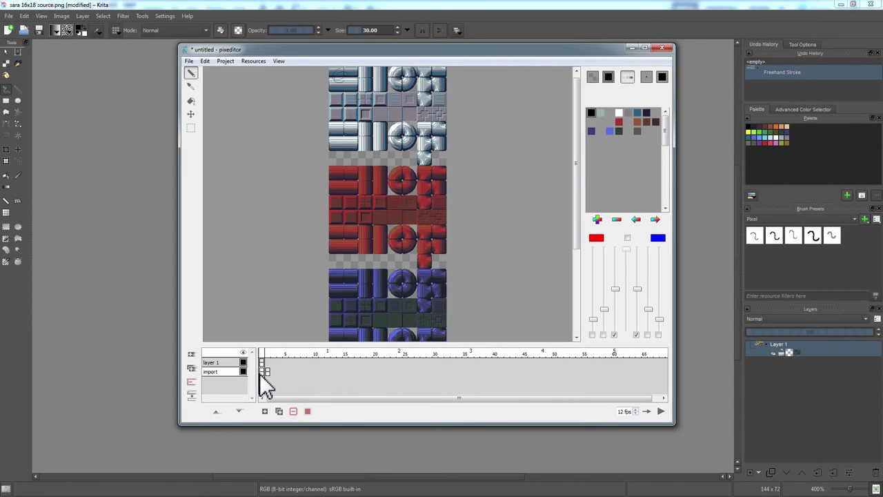
- Delete the import layer and draw a black zigzag squiggle on the first frame of layer 1
{"action": "left_click", "coordinate": [196, 384]}
{"action": "scroll", "coordinate": [380, 222], "scroll_direction": "up", "scroll_amount": 2}
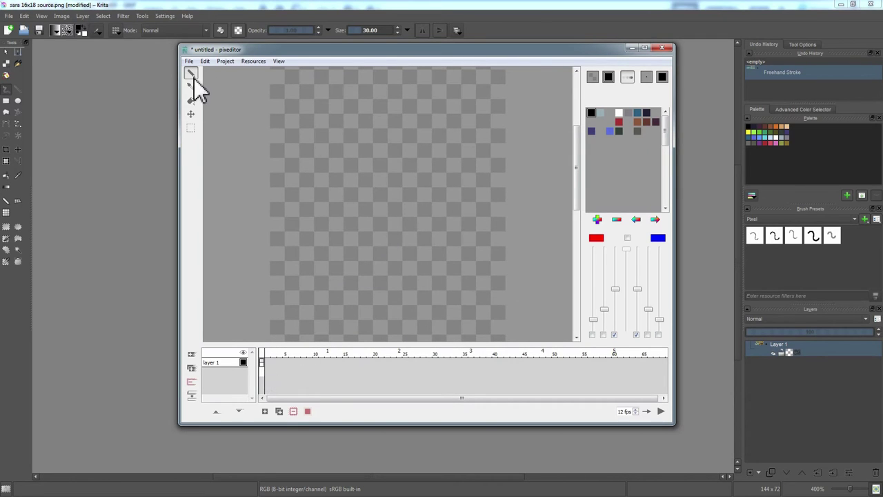
{"action": "mouse_move", "coordinate": [316, 108]}
{"action": "left_mouse_down"}
{"action": "mouse_move", "coordinate": [396, 103]}
{"action": "mouse_move", "coordinate": [370, 174]}
{"action": "mouse_move", "coordinate": [409, 260]}
{"action": "left_mouse_up"}
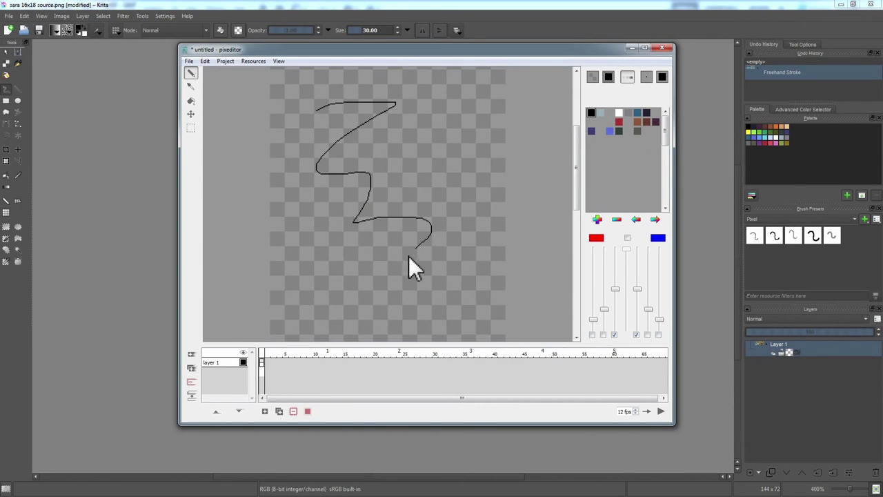
- Add a second frame to layer 1 and draw a different black squiggle down it
{"action": "left_click", "coordinate": [271, 367]}
{"action": "left_click", "coordinate": [264, 411]}
{"action": "mouse_move", "coordinate": [449, 163]}
{"action": "left_mouse_down"}
{"action": "mouse_move", "coordinate": [365, 235]}
{"action": "mouse_move", "coordinate": [353, 331]}
{"action": "left_mouse_up"}
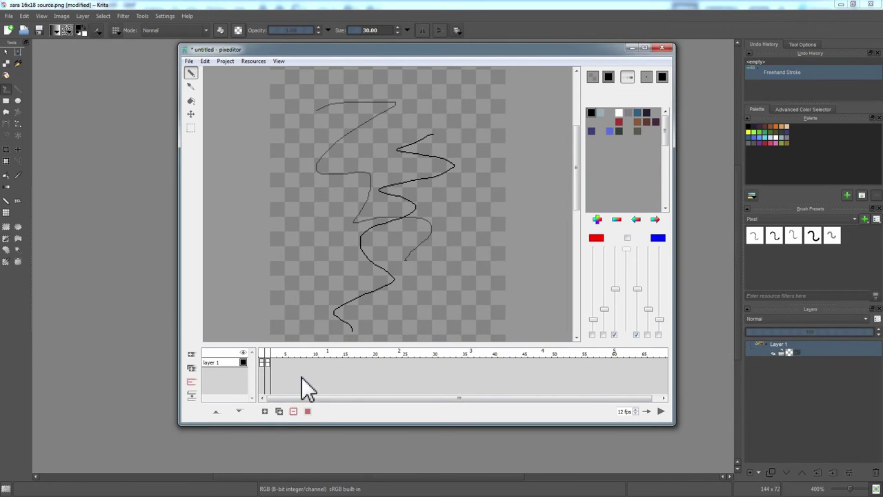
- Add a third frame to layer 1 and draw a stepped black line diagonally down across it
{"action": "left_click", "coordinate": [265, 411]}
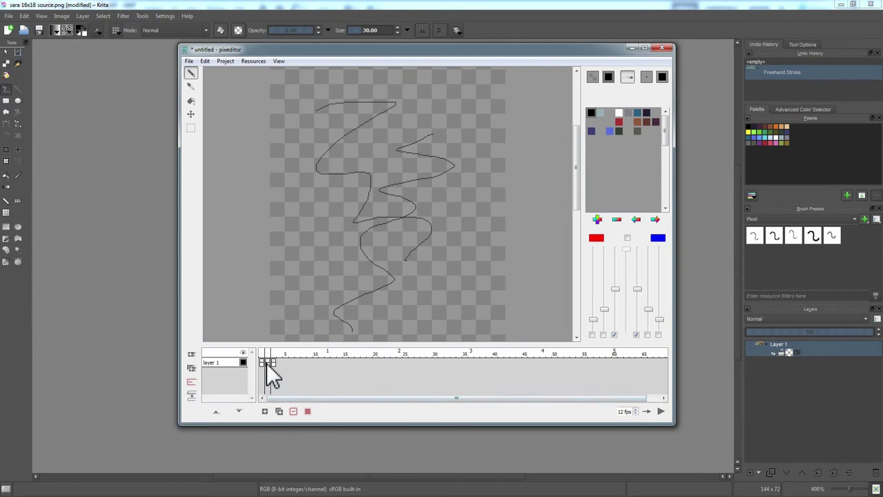
{"action": "left_click", "coordinate": [271, 369]}
{"action": "left_click", "coordinate": [279, 411]}
{"action": "mouse_move", "coordinate": [298, 116]}
{"action": "left_mouse_down"}
{"action": "mouse_move", "coordinate": [357, 187]}
{"action": "mouse_move", "coordinate": [459, 276]}
{"action": "left_mouse_up"}
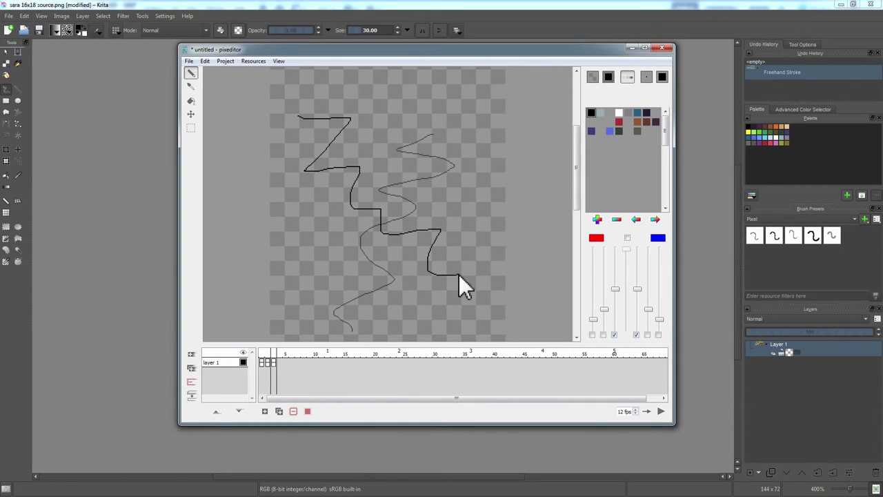
- Add a fourth frame with another wavy black line and go back to the first frame
{"action": "left_click", "coordinate": [265, 412]}
{"action": "left_click", "coordinate": [266, 411]}
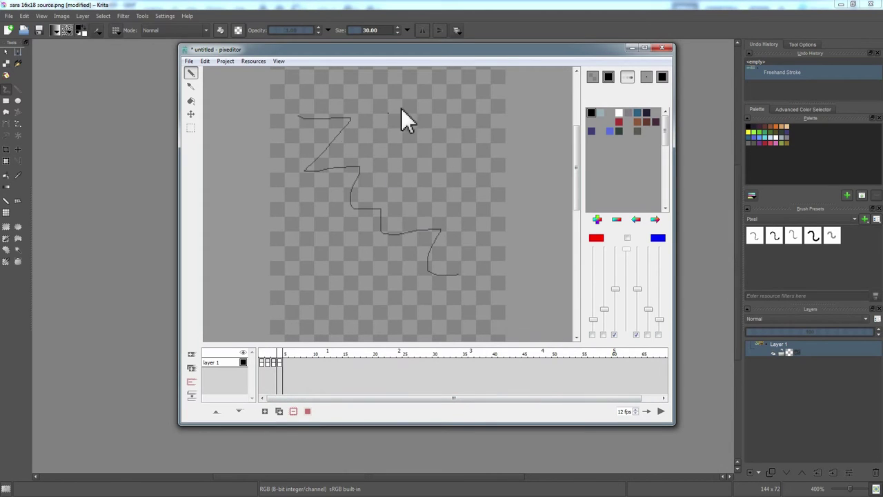
{"action": "mouse_move", "coordinate": [452, 111]}
{"action": "left_mouse_down"}
{"action": "mouse_move", "coordinate": [384, 199]}
{"action": "mouse_move", "coordinate": [352, 237]}
{"action": "left_mouse_up"}
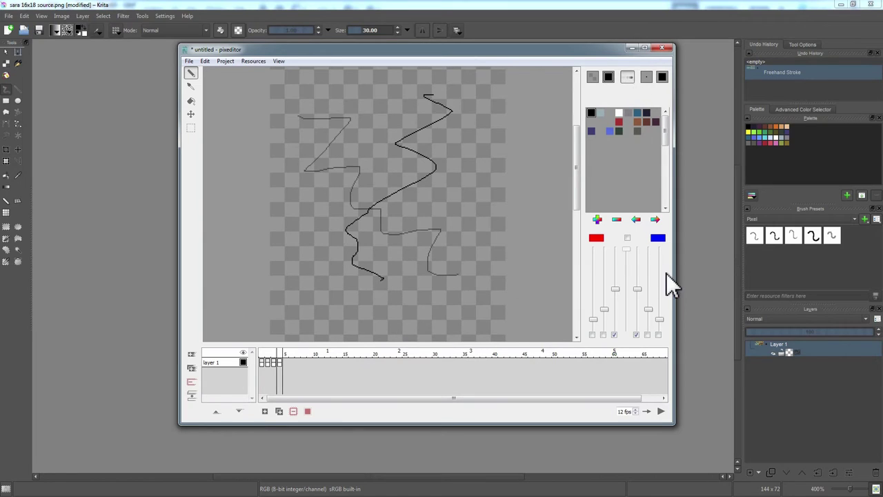
{"action": "left_click", "coordinate": [263, 364]}
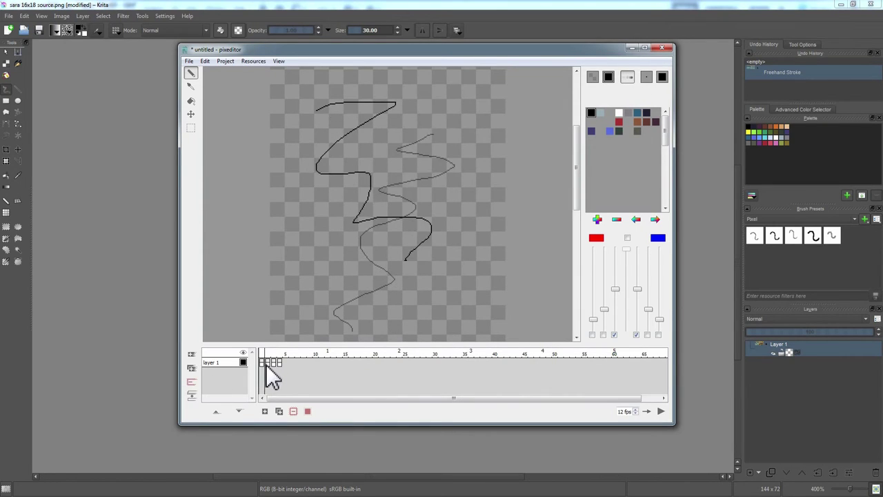
- Turn on red and blue tinting for the previous and next onion-skin frames and step through the frames of layer 1
{"action": "left_click", "coordinate": [273, 365]}
{"action": "left_click", "coordinate": [262, 366]}
{"action": "left_click", "coordinate": [272, 366]}
{"action": "left_click", "coordinate": [269, 366]}
{"action": "left_click", "coordinate": [274, 365]}
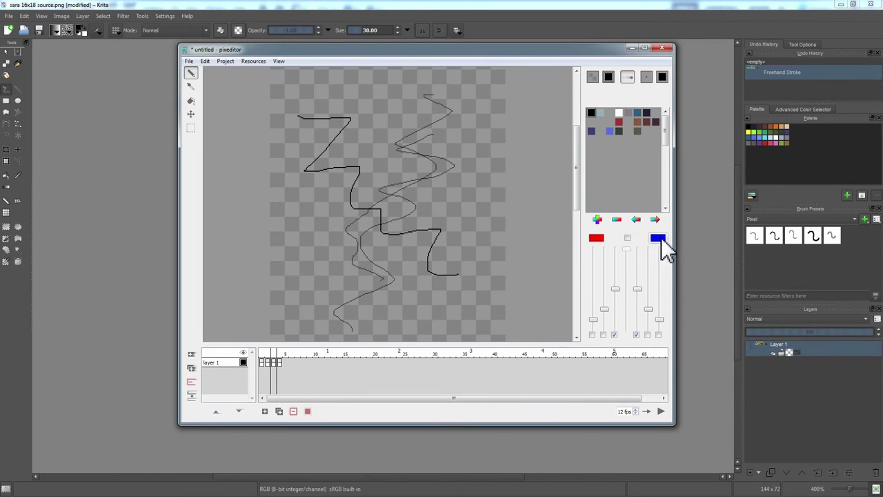
{"action": "left_click", "coordinate": [627, 238]}
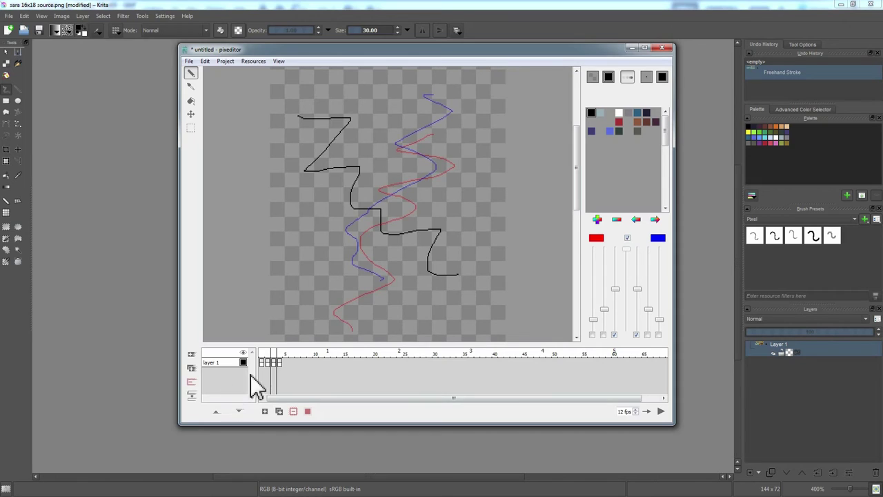
{"action": "left_click_drag", "start_coordinate": [262, 363], "coordinate": [276, 366]}
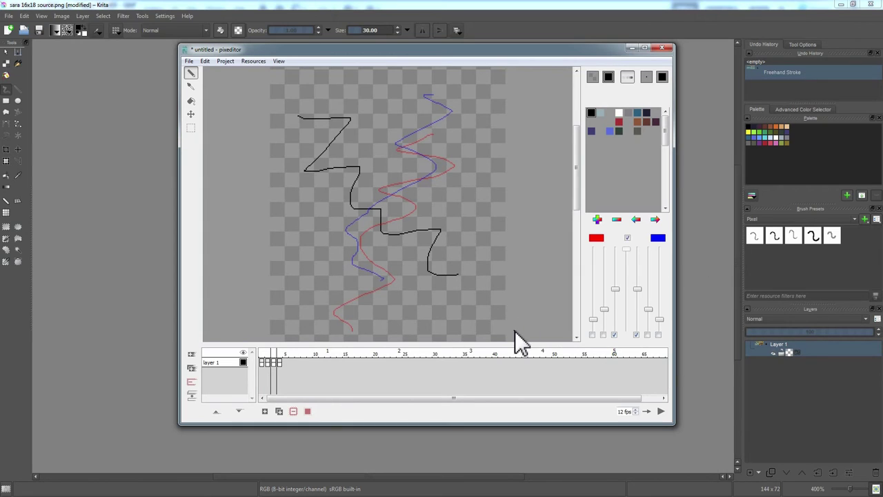
{"action": "left_click", "coordinate": [280, 367]}
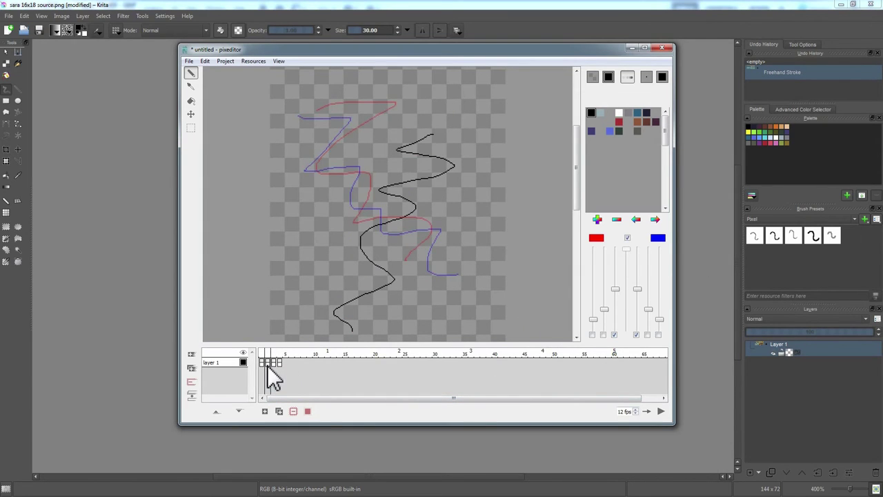
- Extend the second and third drawings on layer 1 to two frames each and the fourth drawing to five frames
{"action": "left_click", "coordinate": [267, 364]}
{"action": "left_click", "coordinate": [270, 365]}
{"action": "left_click", "coordinate": [267, 365]}
{"action": "left_click", "coordinate": [268, 365]}
{"action": "mouse_move", "coordinate": [282, 358]}
{"action": "left_mouse_down"}
{"action": "mouse_move", "coordinate": [264, 365]}
{"action": "mouse_move", "coordinate": [281, 366]}
{"action": "mouse_move", "coordinate": [270, 367]}
{"action": "mouse_move", "coordinate": [276, 375]}
{"action": "mouse_move", "coordinate": [268, 367]}
{"action": "left_mouse_up"}
{"action": "mouse_move", "coordinate": [269, 366]}
{"action": "left_mouse_down"}
{"action": "mouse_move", "coordinate": [356, 366]}
{"action": "mouse_move", "coordinate": [282, 364]}
{"action": "left_mouse_up"}
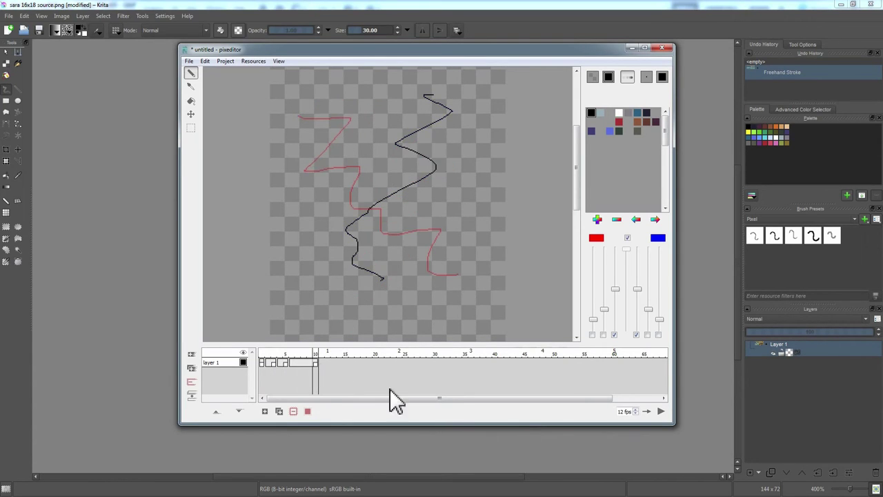
- Play and stop the animation, and step through the timeline to examine how long each drawing is held
{"action": "left_click", "coordinate": [661, 411]}
{"action": "left_click", "coordinate": [662, 411]}
{"action": "left_click", "coordinate": [285, 363]}
{"action": "left_click", "coordinate": [275, 365]}
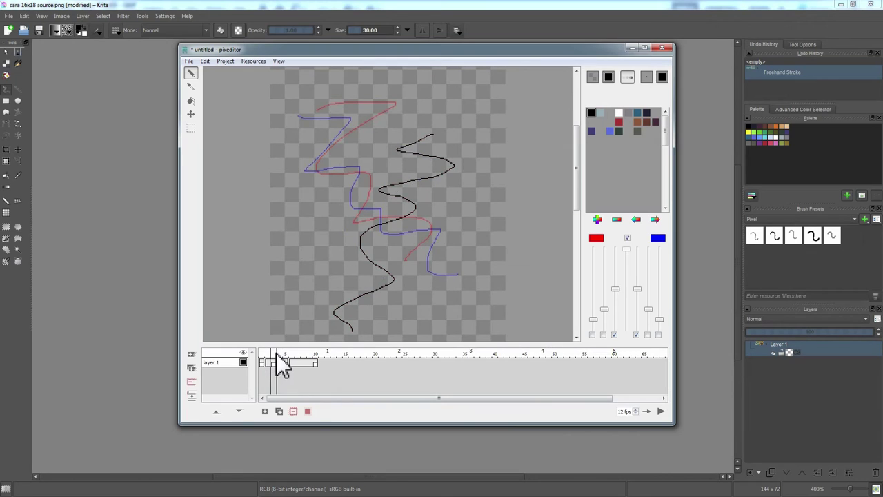
{"action": "left_click_drag", "start_coordinate": [282, 365], "coordinate": [263, 357]}
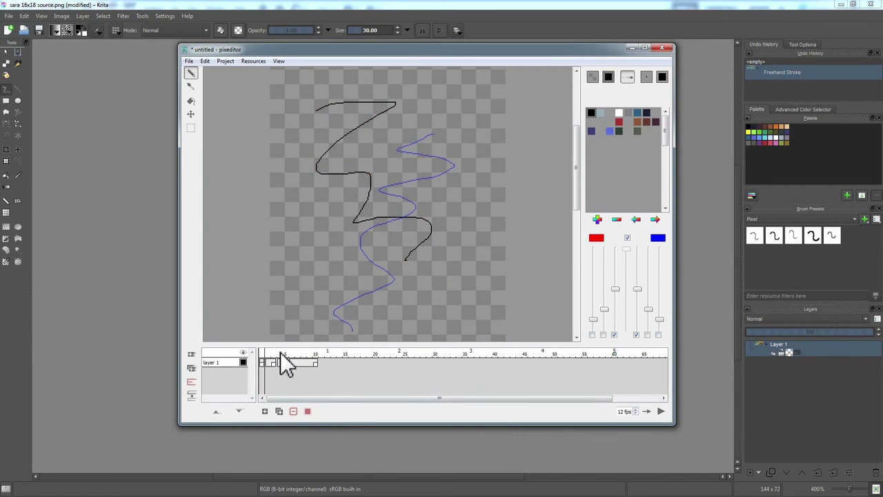
{"action": "left_click", "coordinate": [281, 361]}
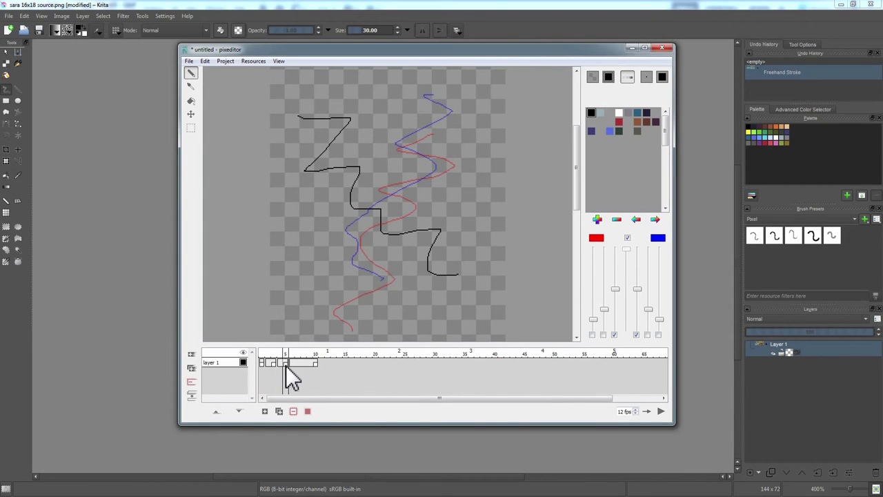
- Shorten the third drawing on layer 1 to a single frame
{"action": "left_click", "coordinate": [292, 363]}
{"action": "left_click", "coordinate": [279, 361]}
{"action": "left_click", "coordinate": [313, 360]}
{"action": "left_click", "coordinate": [285, 359]}
{"action": "left_click", "coordinate": [279, 361]}
{"action": "left_click", "coordinate": [285, 360]}
{"action": "left_click", "coordinate": [315, 362]}
{"action": "left_click", "coordinate": [281, 361]}
{"action": "left_click", "coordinate": [272, 361]}
{"action": "left_click", "coordinate": [281, 363]}
{"action": "left_click", "coordinate": [307, 364]}
{"action": "left_click", "coordinate": [318, 366]}
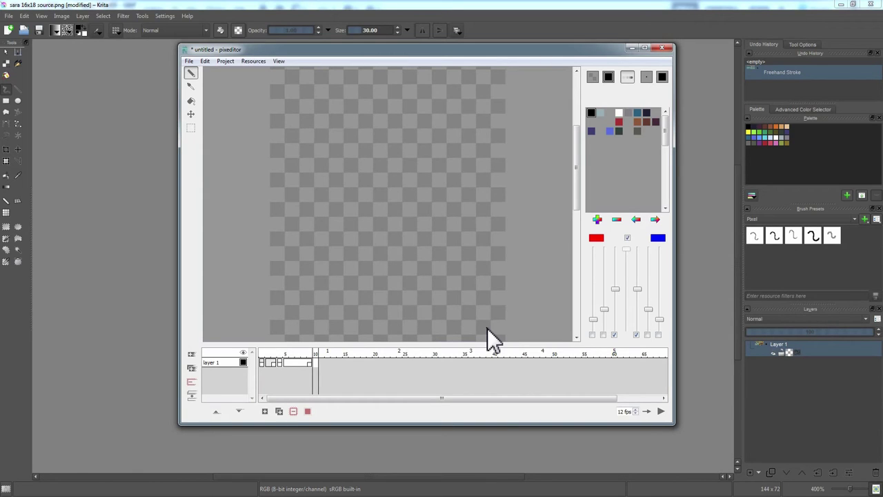
- Insert a blank frame at frame 3 of layer 1 and go back to frame 2
{"action": "left_click", "coordinate": [275, 363]}
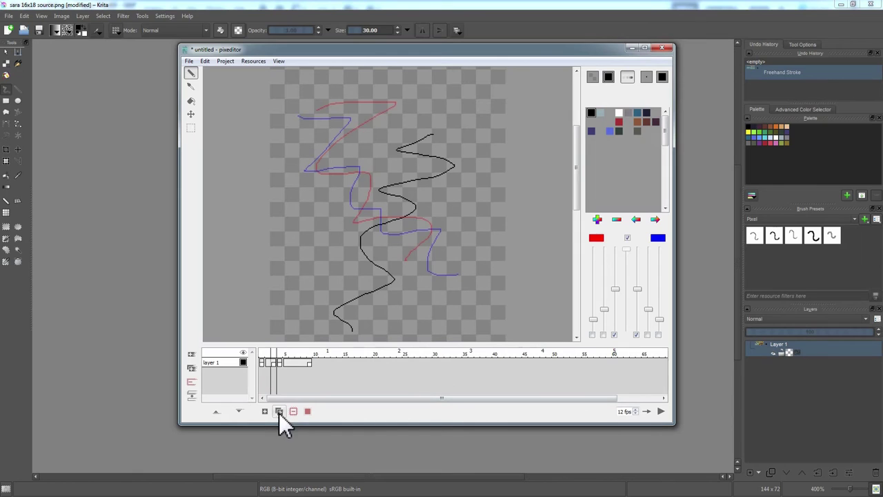
{"action": "left_click", "coordinate": [268, 412]}
{"action": "mouse_move", "coordinate": [270, 363]}
{"action": "left_mouse_down"}
{"action": "mouse_move", "coordinate": [286, 365]}
{"action": "mouse_move", "coordinate": [270, 360]}
{"action": "left_mouse_up"}
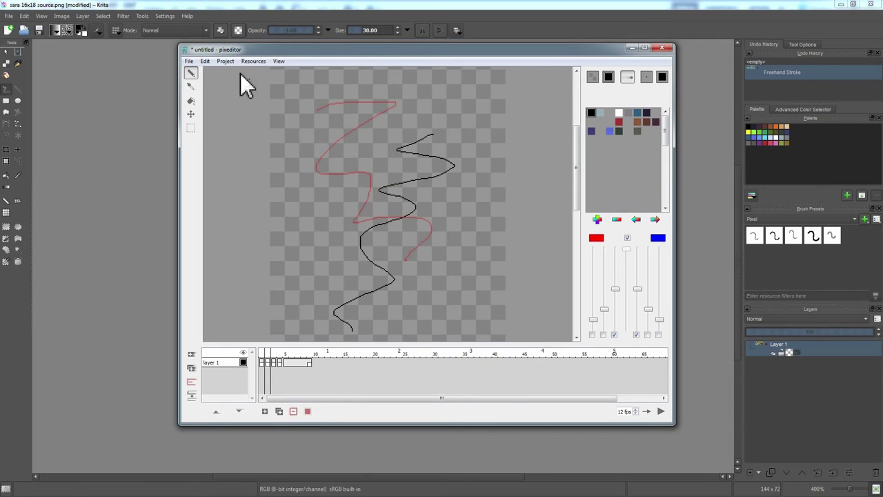
- Draw a rectangular selection around the squiggle on the second frame and delete the selected contents
{"action": "scroll", "coordinate": [253, 146], "scroll_direction": "down", "scroll_amount": 1}
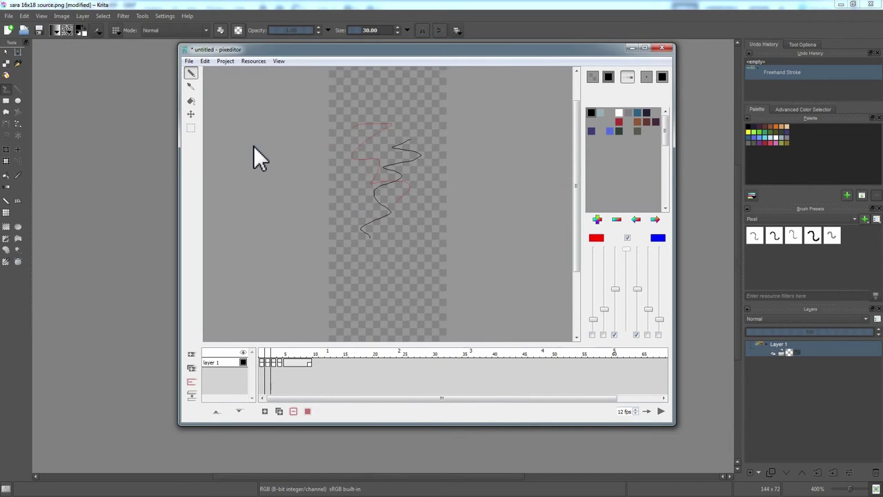
{"action": "left_click", "coordinate": [206, 63]}
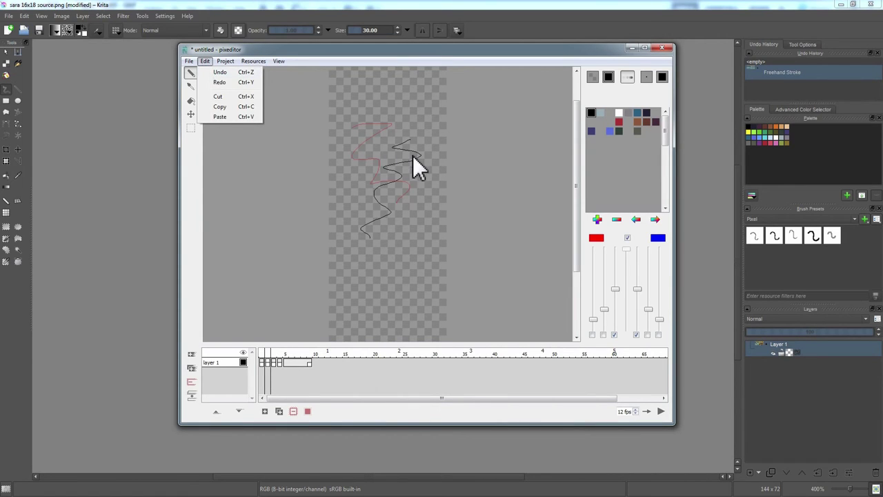
{"action": "left_click", "coordinate": [228, 180]}
{"action": "left_click", "coordinate": [191, 129]}
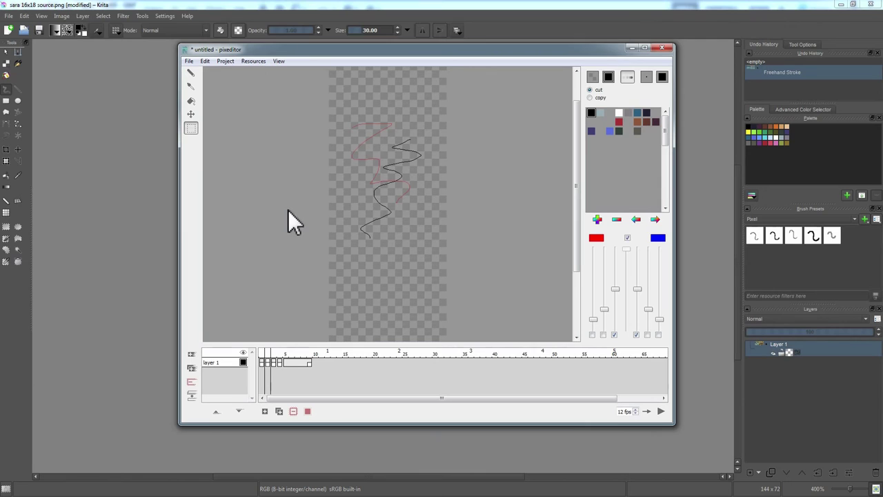
{"action": "left_click_drag", "start_coordinate": [326, 68], "coordinate": [446, 373]}
{"action": "key", "text": "Delete"}
{"action": "left_click_drag", "start_coordinate": [322, 90], "coordinate": [453, 384]}
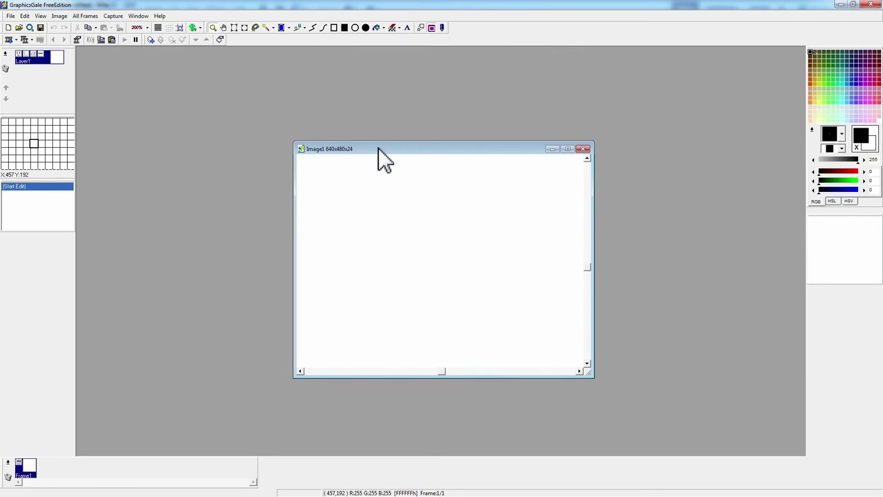
- In GraphicsGale, change the colour sliders to HSL and insert a new frame to the left of Frame1 with the default properties
{"action": "left_click", "coordinate": [833, 201]}
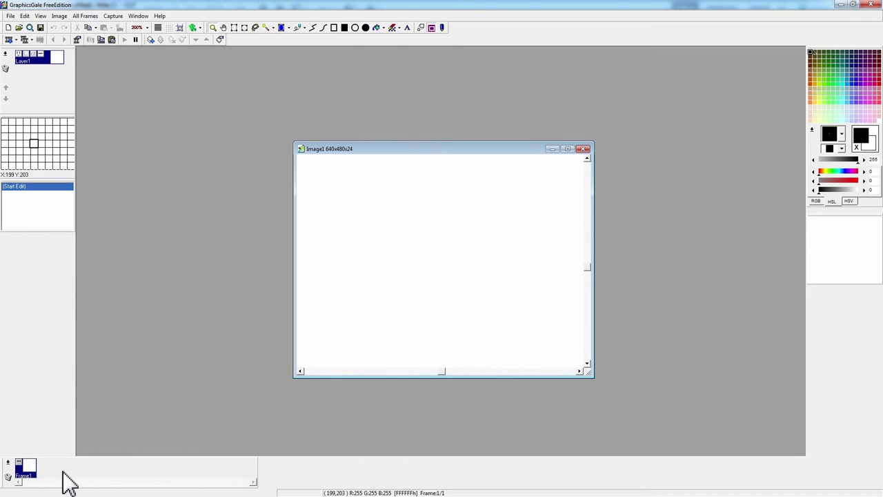
{"action": "right_click", "coordinate": [9, 475]}
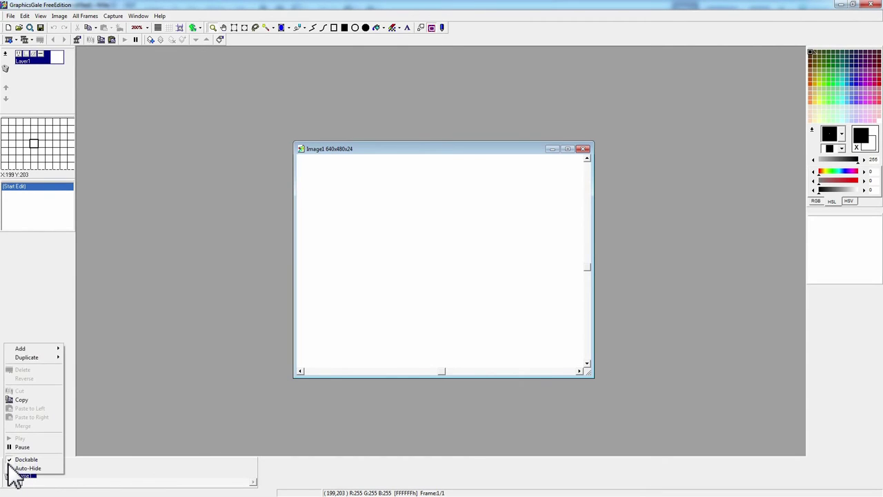
{"action": "left_click", "coordinate": [138, 461]}
{"action": "right_click", "coordinate": [11, 473]}
{"action": "mouse_move", "coordinate": [42, 349]}
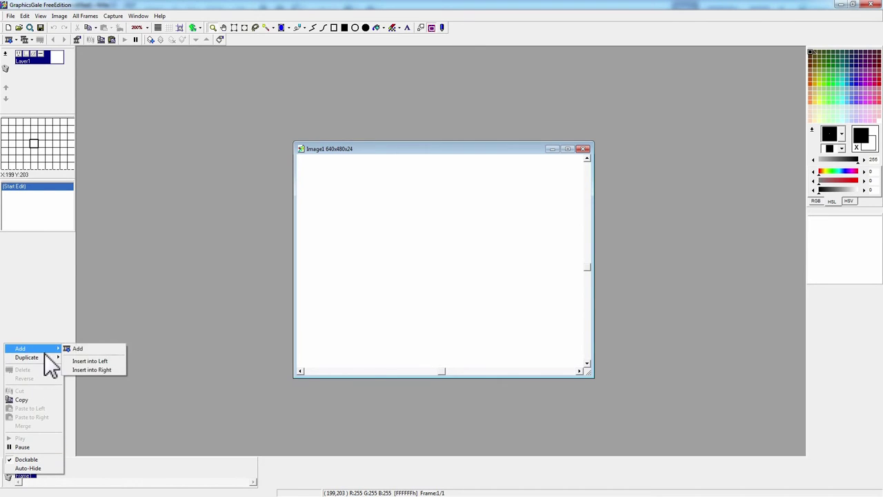
{"action": "left_click", "coordinate": [106, 362]}
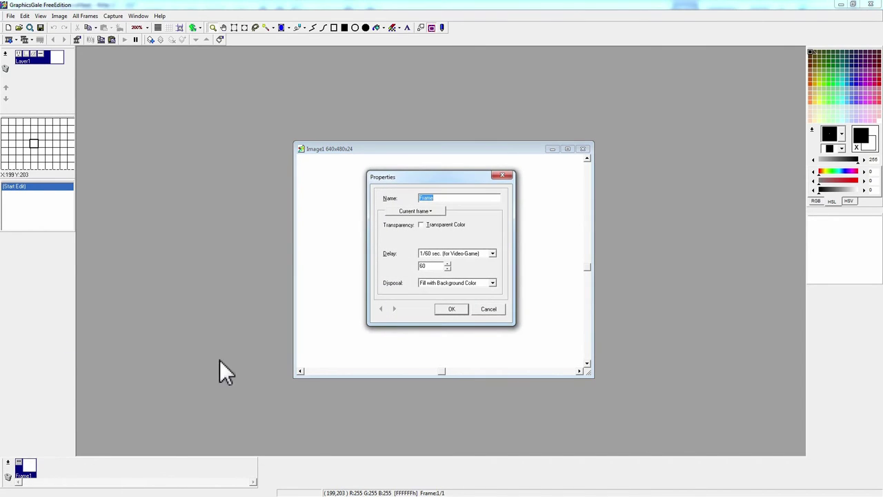
{"action": "left_click", "coordinate": [449, 310]}
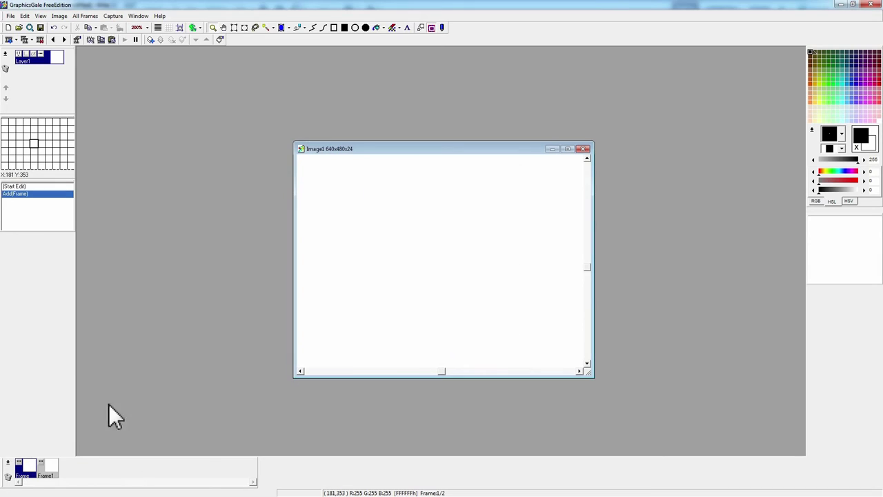
- Switch between the two frames and look through the file-saving commands
{"action": "left_click", "coordinate": [46, 479]}
{"action": "left_click", "coordinate": [28, 478]}
{"action": "left_click", "coordinate": [44, 483]}
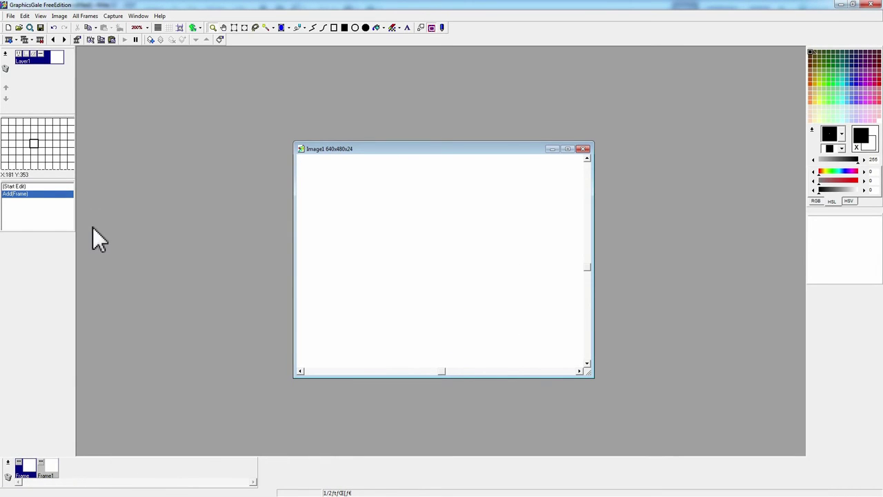
{"action": "left_click", "coordinate": [11, 16]}
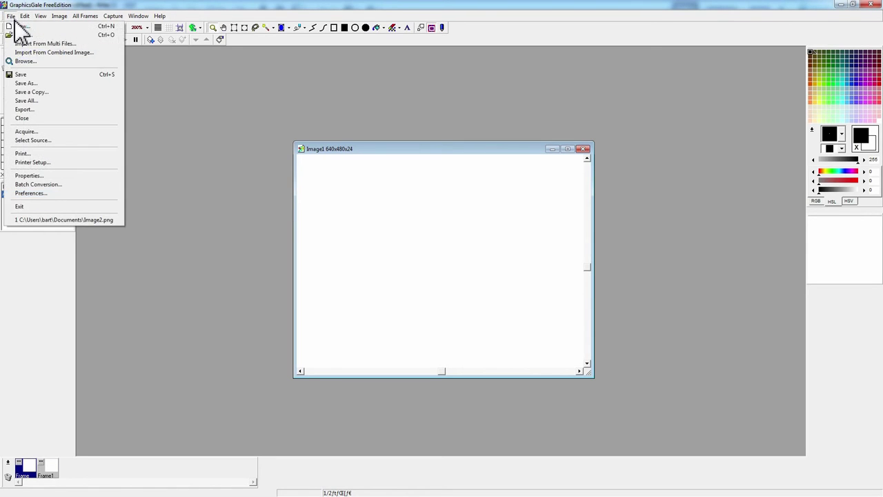
{"action": "left_click", "coordinate": [62, 81]}
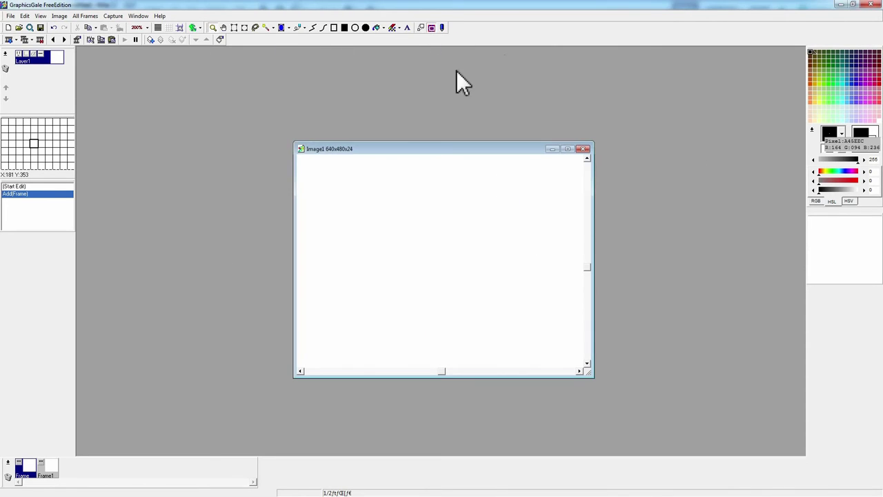
- Look over the paint mode options and choose Normal
{"action": "left_click", "coordinate": [442, 28]}
{"action": "left_click", "coordinate": [445, 202]}
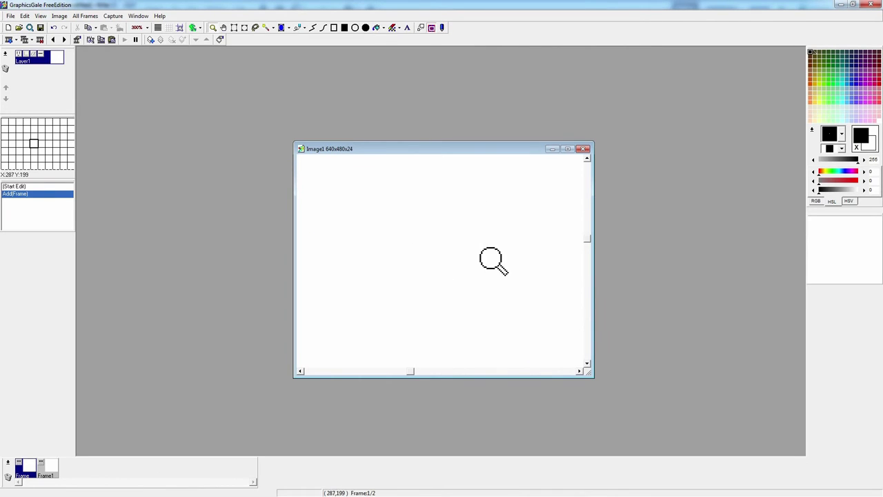
{"action": "left_click", "coordinate": [442, 277]}
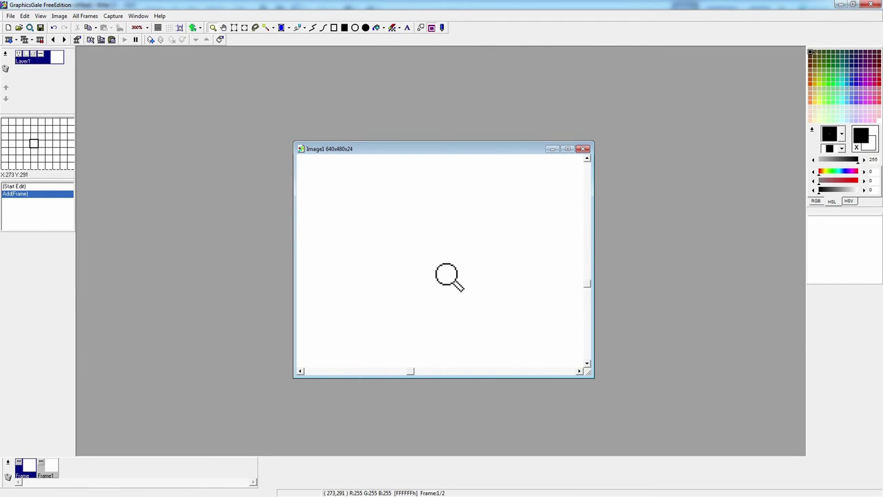
{"action": "left_click", "coordinate": [443, 27]}
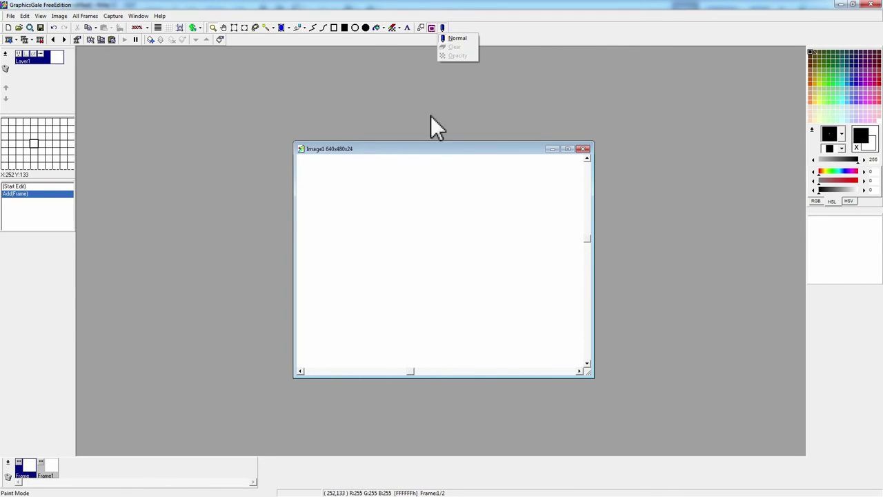
{"action": "left_click", "coordinate": [457, 38]}
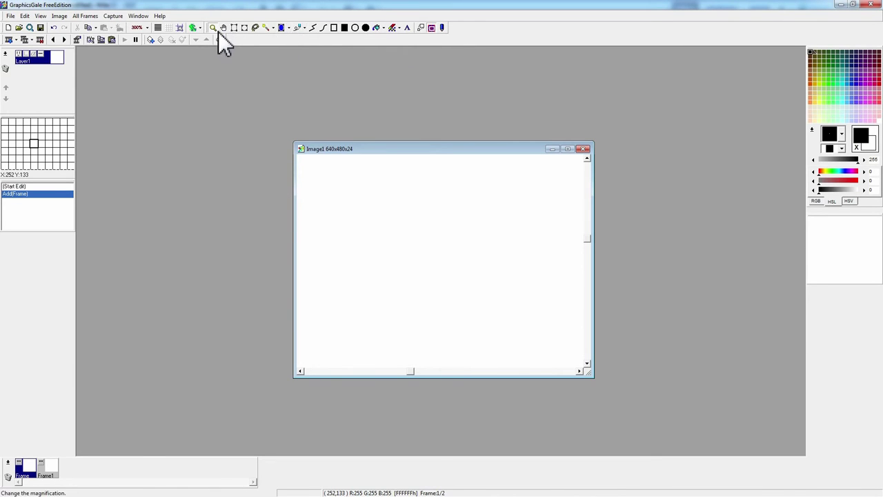
{"action": "left_click", "coordinate": [441, 28]}
{"action": "left_click", "coordinate": [449, 38]}
{"action": "left_click", "coordinate": [442, 28]}
{"action": "left_click", "coordinate": [442, 28]}
{"action": "left_click", "coordinate": [442, 28]}
{"action": "left_click", "coordinate": [449, 38]}
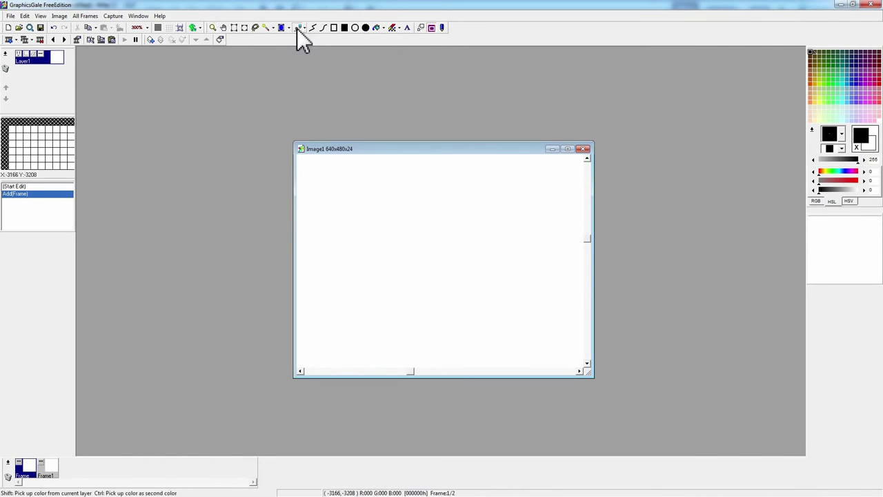
- Draw a black squiggle on the first frame and a black zigzag on the second with the Pen tool, and flip between the frames
{"action": "mouse_move", "coordinate": [358, 216]}
{"action": "left_mouse_down"}
{"action": "mouse_move", "coordinate": [372, 204]}
{"action": "mouse_move", "coordinate": [452, 298]}
{"action": "left_mouse_up"}
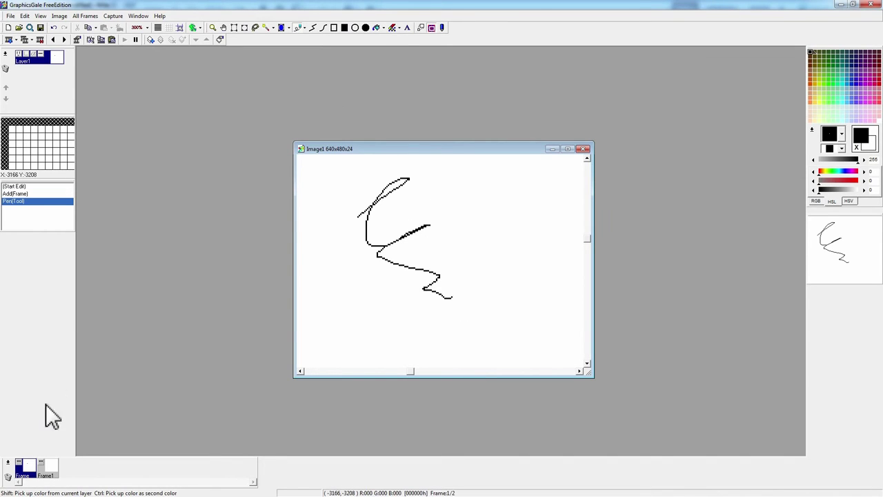
{"action": "left_click", "coordinate": [48, 469]}
{"action": "left_click_drag", "start_coordinate": [389, 199], "coordinate": [451, 280]}
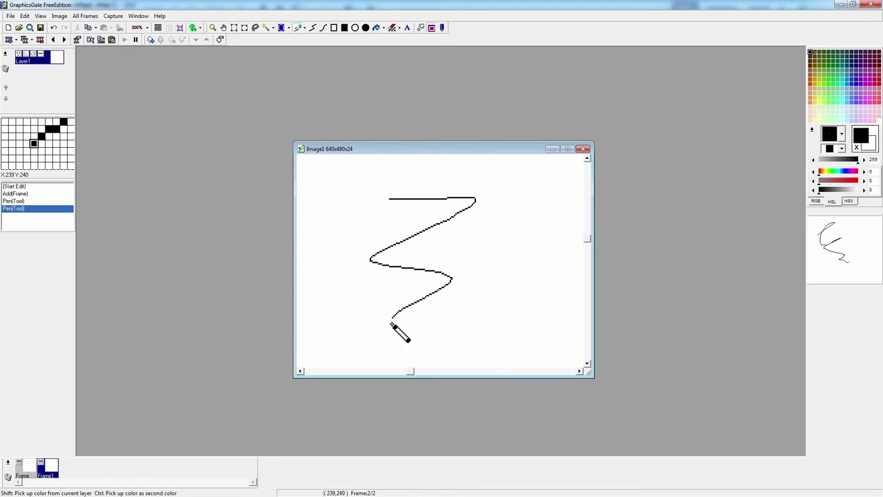
{"action": "left_click", "coordinate": [29, 471]}
{"action": "left_click", "coordinate": [50, 475]}
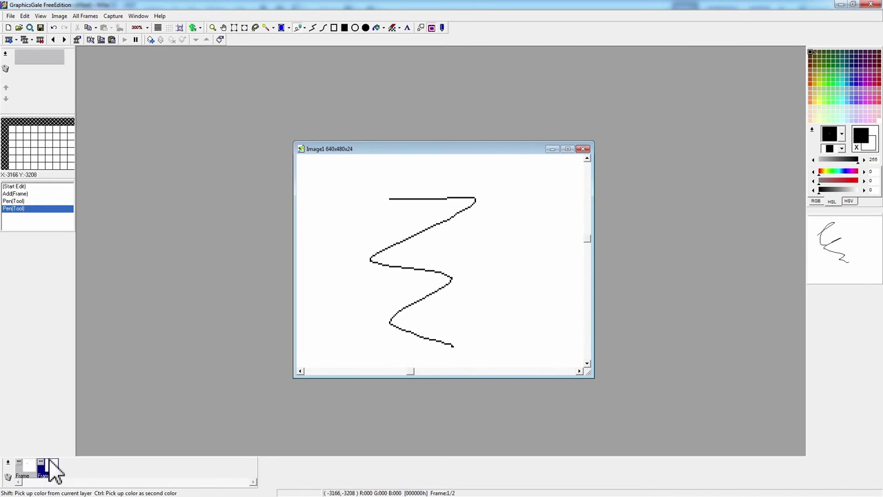
- Save the animation as Image1.png in the Documents folder, in PNG format with the alpha channel included
{"action": "left_click", "coordinate": [11, 16]}
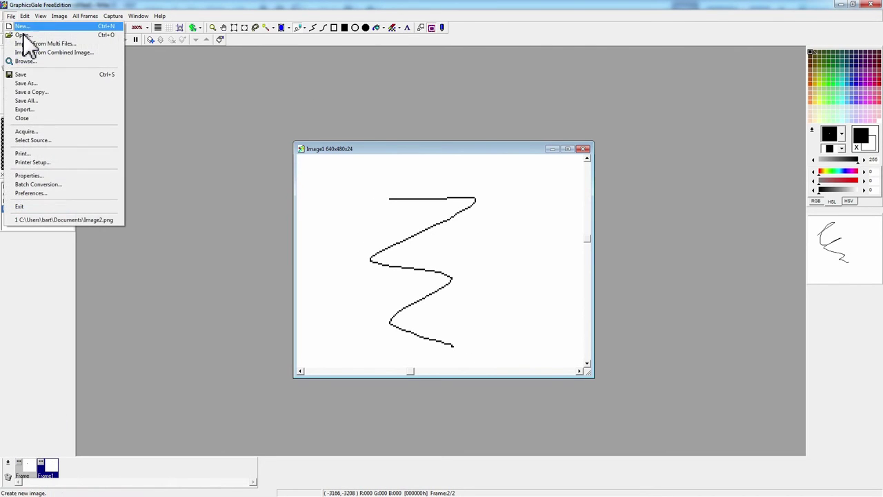
{"action": "left_click", "coordinate": [47, 87]}
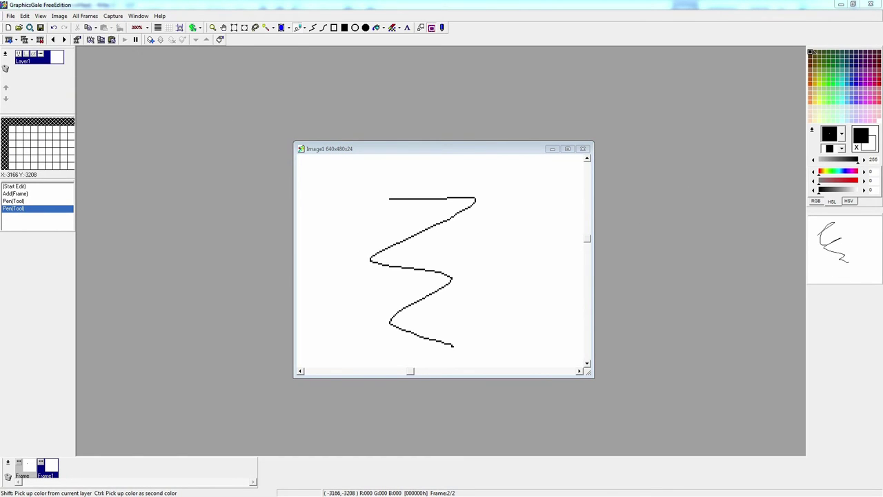
{"action": "key", "text": "ctrl+s"}
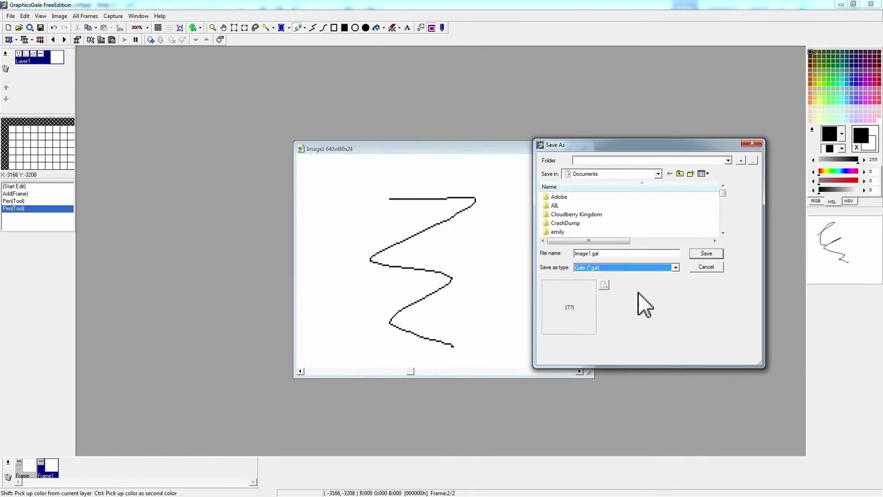
{"action": "left_click", "coordinate": [641, 268]}
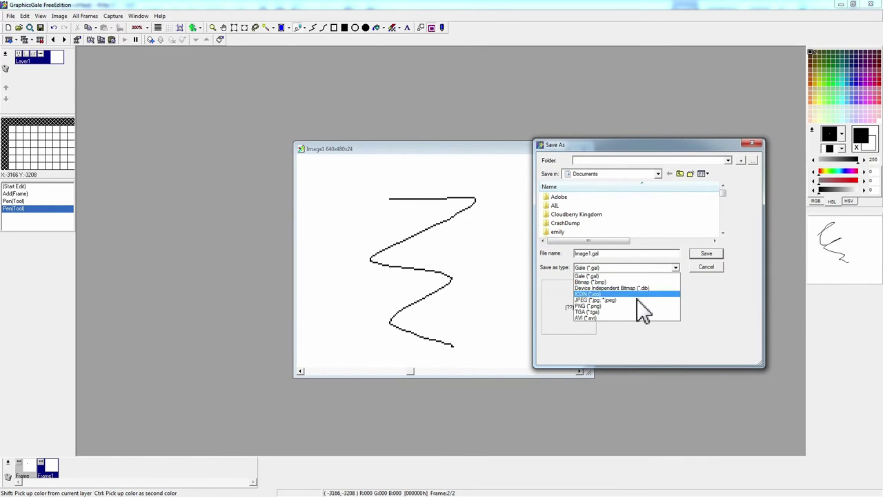
{"action": "left_click", "coordinate": [624, 308]}
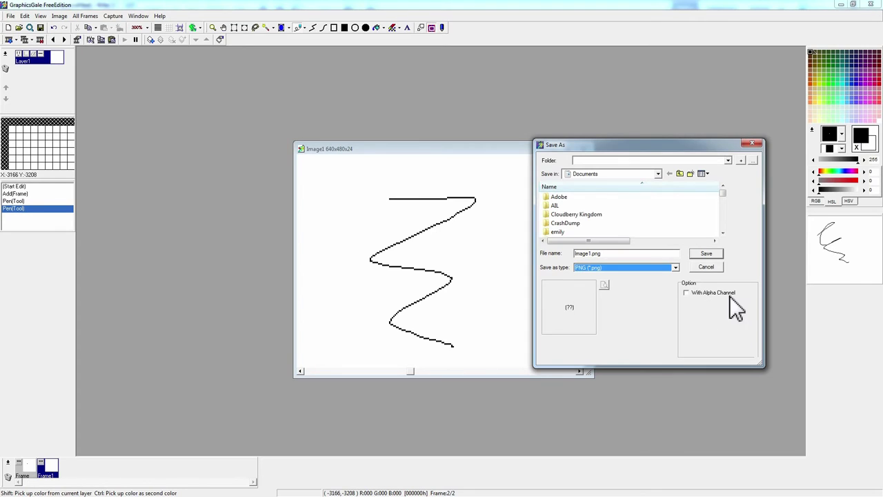
{"action": "left_click", "coordinate": [717, 293]}
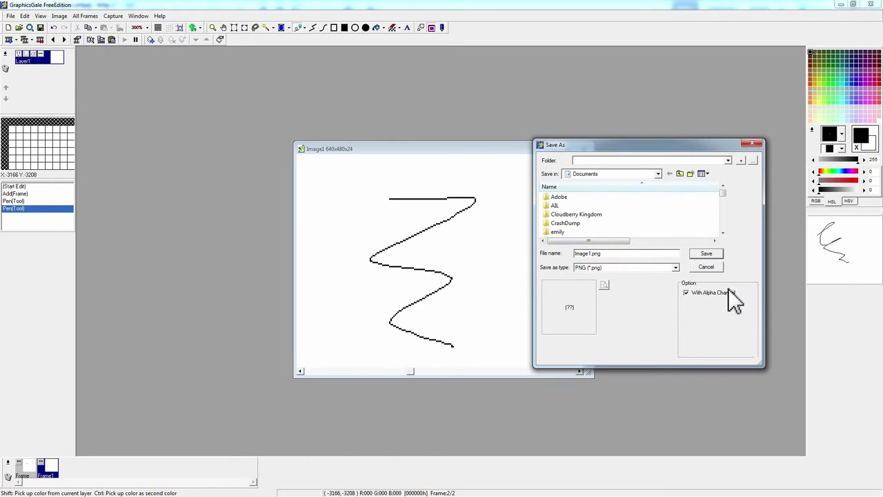
{"action": "left_click", "coordinate": [711, 253]}
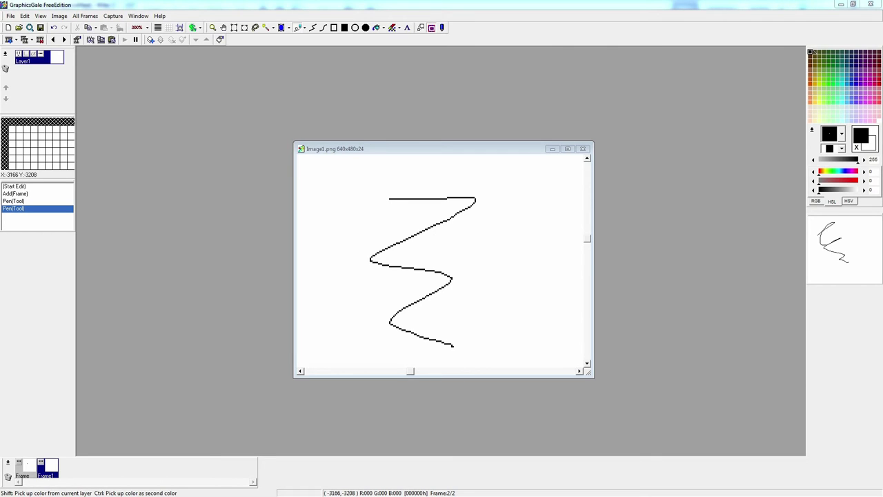
- Look over the Import From Multi Files dialog and the workspace's shortcut list of drawing tools, closing both without changes
{"action": "left_click", "coordinate": [116, 5]}
{"action": "left_click", "coordinate": [10, 15]}
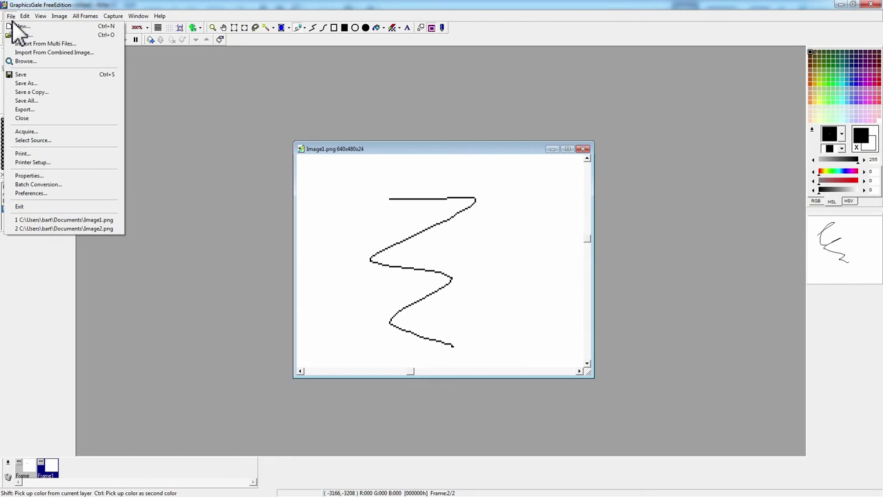
{"action": "left_click", "coordinate": [76, 43]}
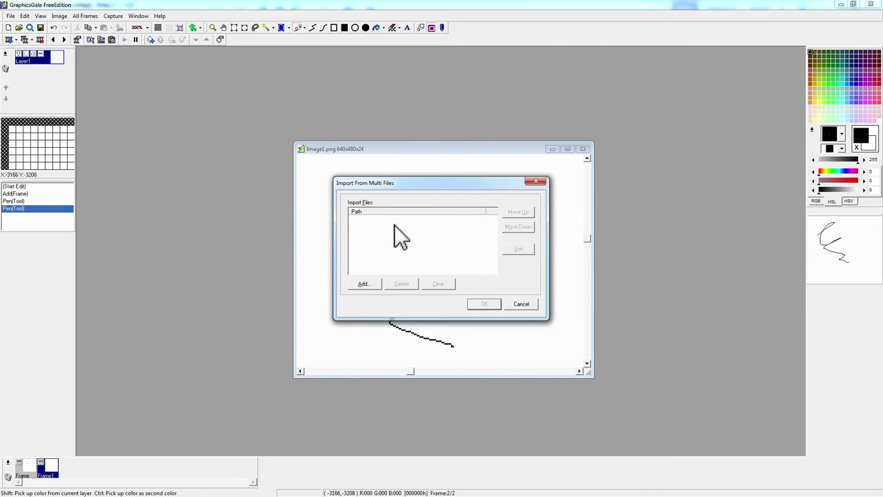
{"action": "left_click", "coordinate": [542, 184]}
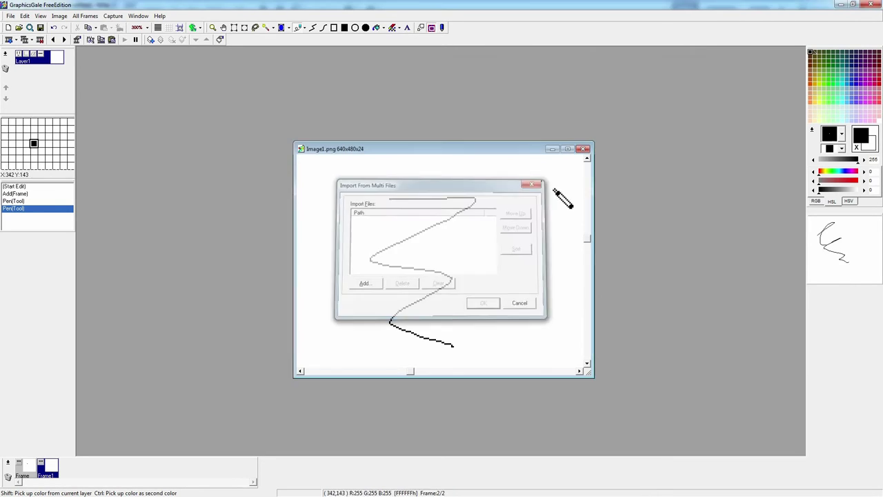
{"action": "right_click", "coordinate": [731, 276]}
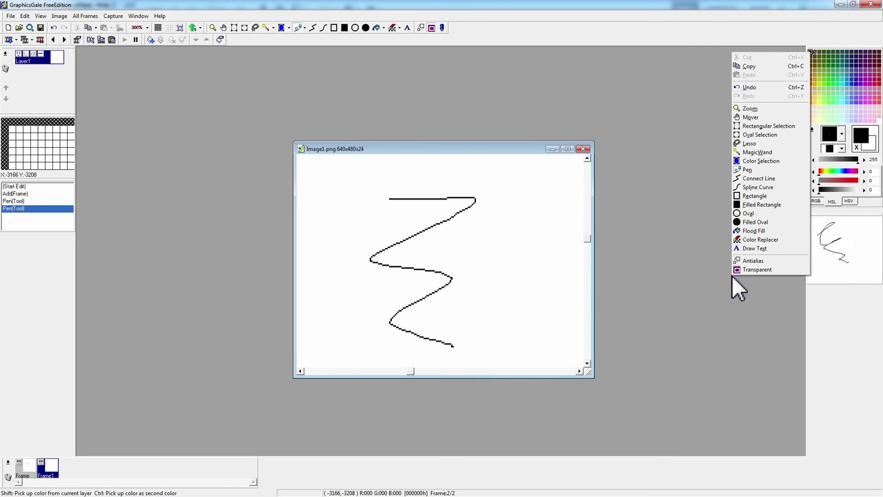
{"action": "left_click", "coordinate": [620, 202]}
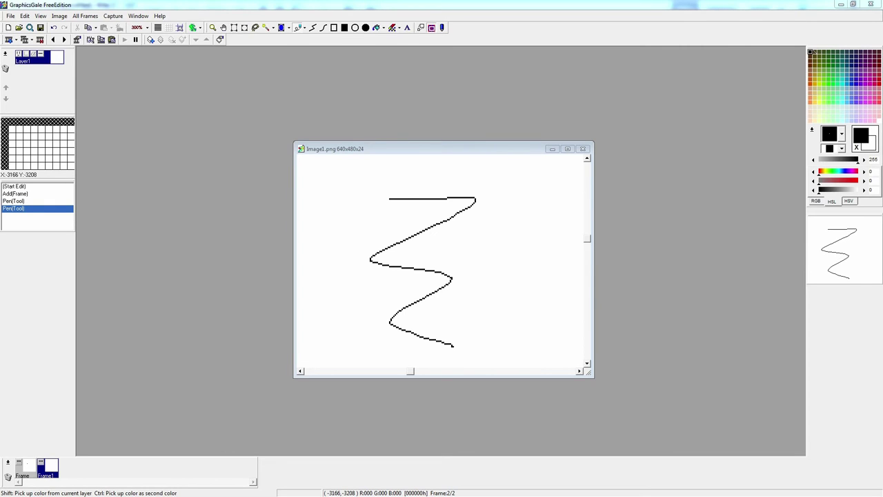
- Rearrange the toolbars: dock the frame toolbar above the frame strip, the layer toolbar at its row's start, and the drawing tools vertically along the left edge
{"action": "left_click_drag", "start_coordinate": [7, 38], "coordinate": [8, 454]}
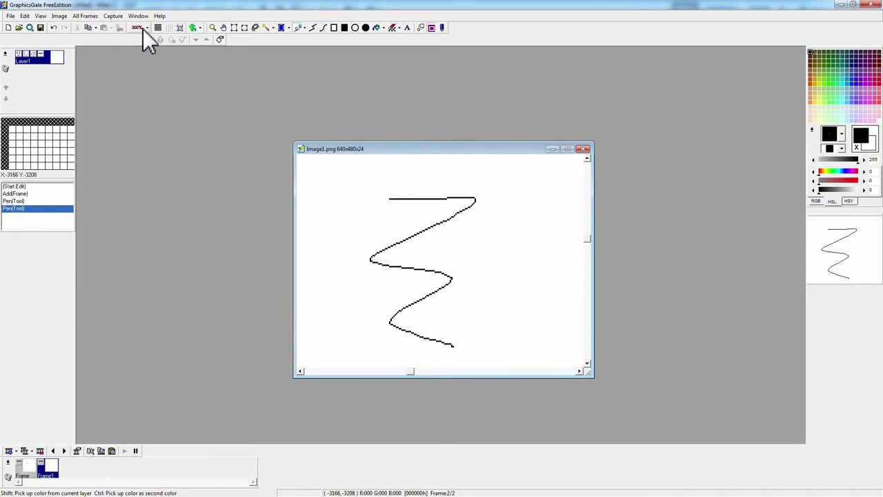
{"action": "left_click_drag", "start_coordinate": [146, 38], "coordinate": [6, 40]}
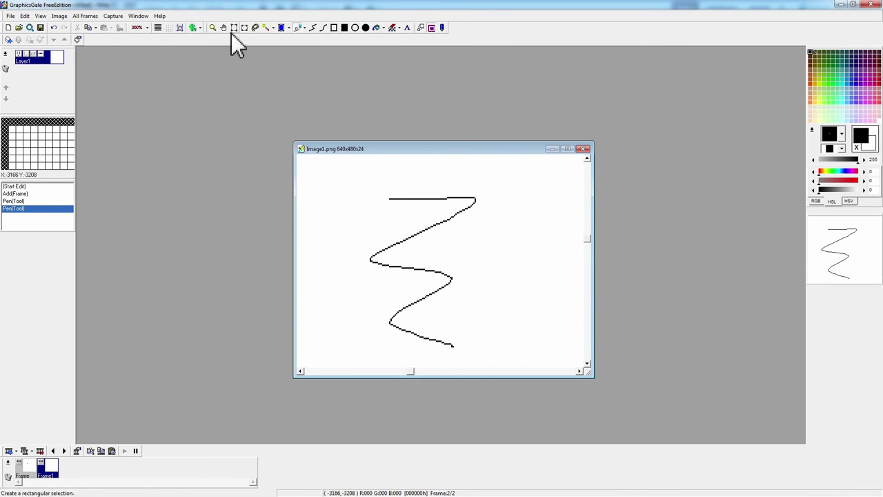
{"action": "mouse_move", "coordinate": [209, 27]}
{"action": "left_mouse_down"}
{"action": "mouse_move", "coordinate": [185, 43]}
{"action": "mouse_move", "coordinate": [18, 73]}
{"action": "mouse_move", "coordinate": [20, 170]}
{"action": "mouse_move", "coordinate": [8, 81]}
{"action": "left_mouse_up"}
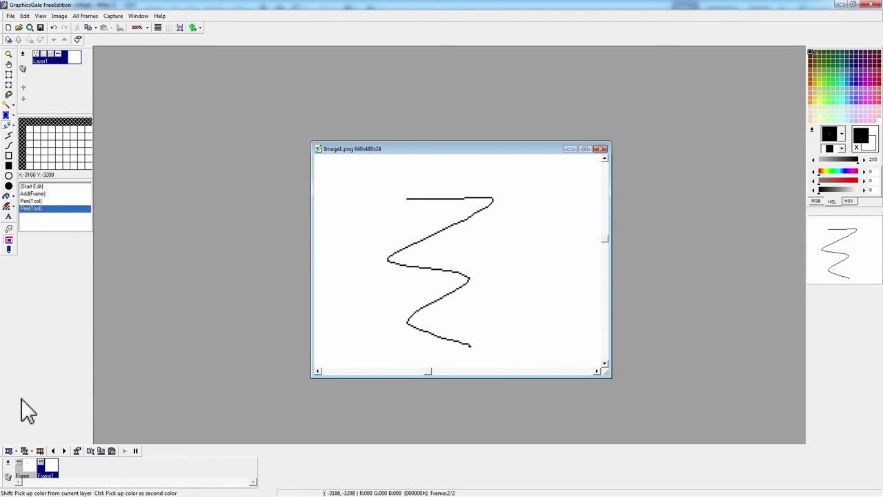
- Move the layer, loupe and history panels into the column beneath the preview on the right side
{"action": "left_click_drag", "start_coordinate": [45, 61], "coordinate": [838, 298]}
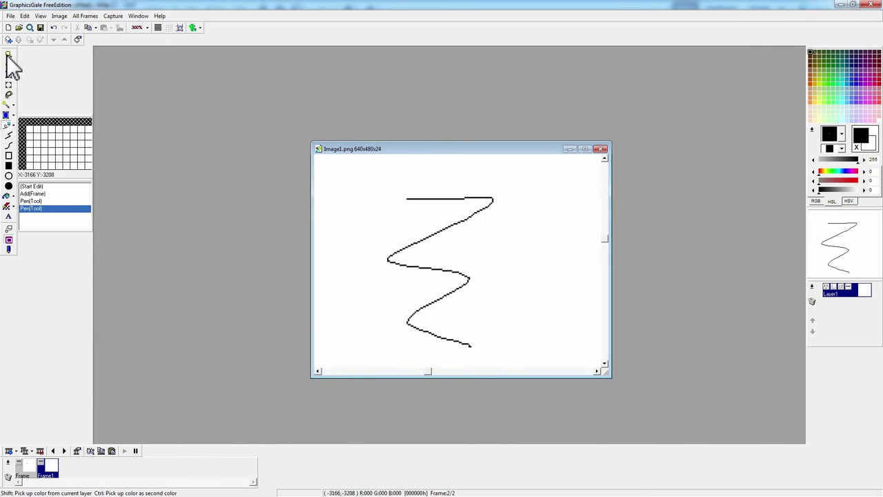
{"action": "left_click_drag", "start_coordinate": [49, 111], "coordinate": [838, 354]}
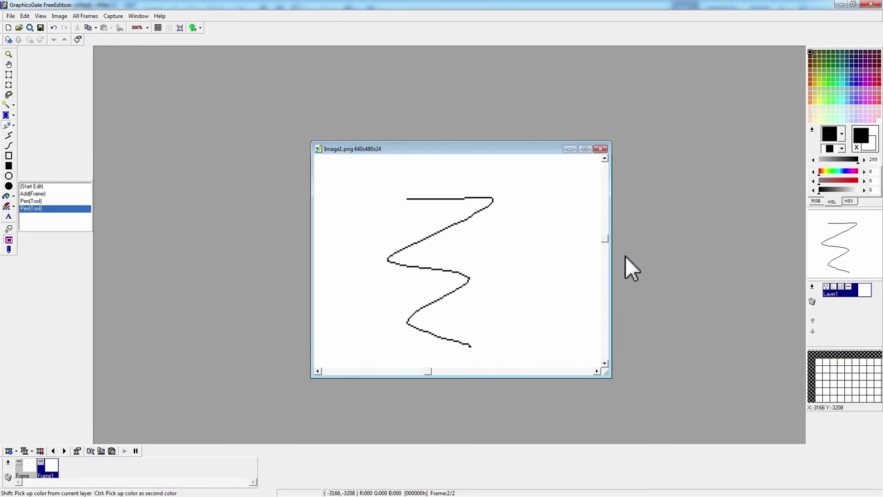
{"action": "mouse_move", "coordinate": [52, 179]}
{"action": "left_mouse_down"}
{"action": "mouse_move", "coordinate": [802, 410]}
{"action": "mouse_move", "coordinate": [848, 410]}
{"action": "mouse_move", "coordinate": [779, 420]}
{"action": "mouse_move", "coordinate": [839, 417]}
{"action": "mouse_move", "coordinate": [824, 434]}
{"action": "mouse_move", "coordinate": [832, 452]}
{"action": "mouse_move", "coordinate": [848, 421]}
{"action": "mouse_move", "coordinate": [849, 452]}
{"action": "left_mouse_up"}
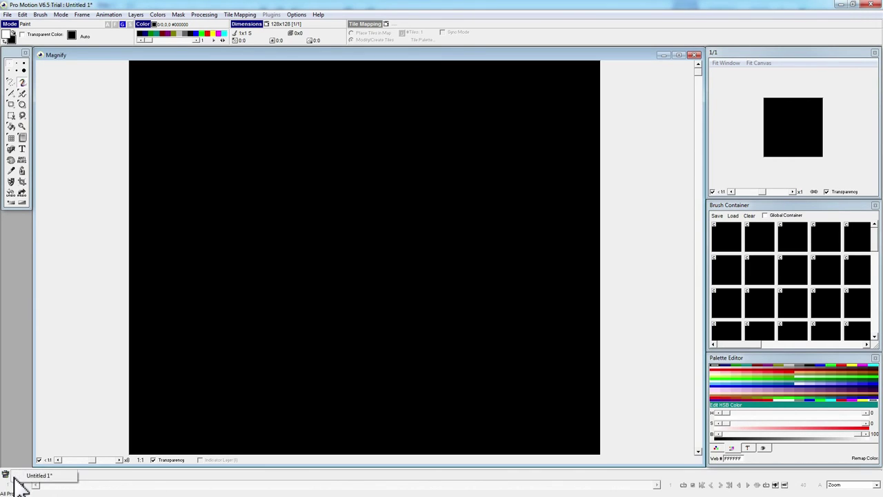
- In Pro Motion, insert 3 frames into the untitled animation, using a single global palette for all frames
{"action": "left_click", "coordinate": [109, 14]}
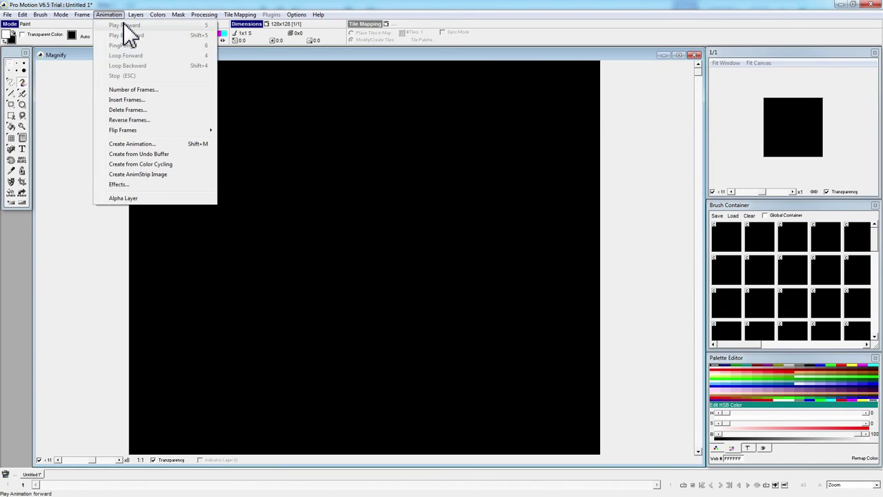
{"action": "left_click", "coordinate": [151, 99]}
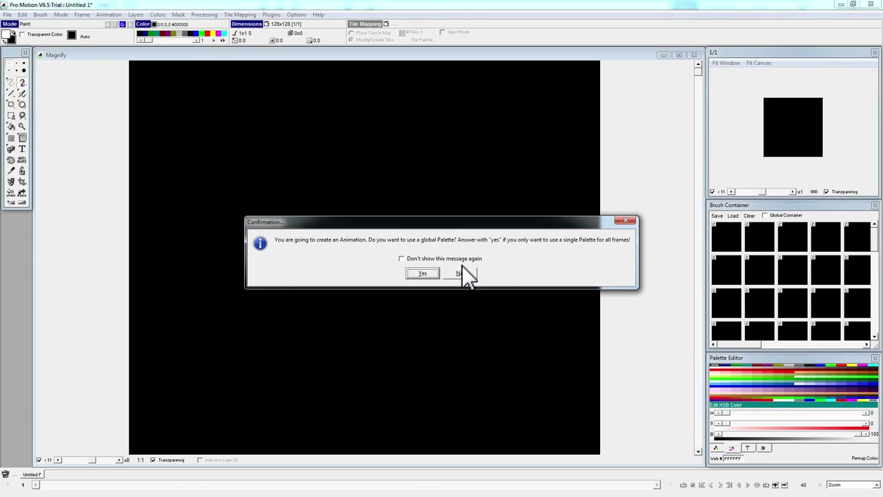
{"action": "left_click", "coordinate": [427, 274]}
{"action": "type", "text": "3"}
{"action": "key", "text": "Return"}
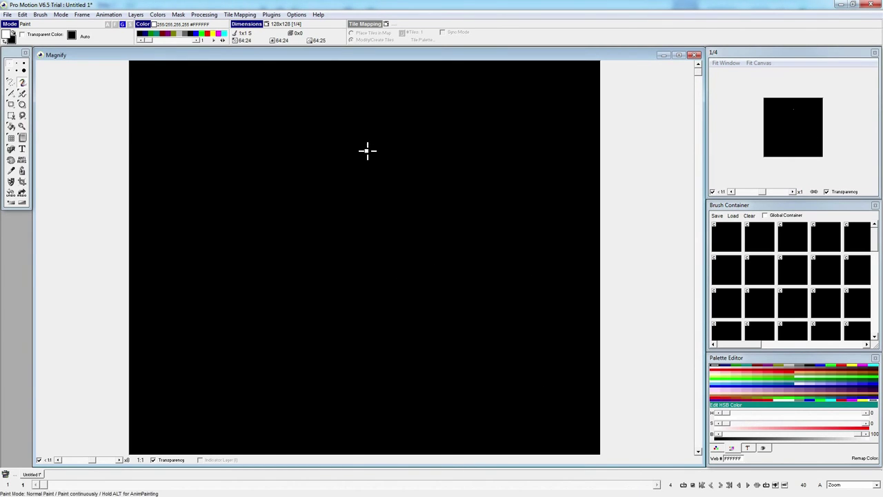
- View the Pro Motion About splash screen, dismiss it and return to the canvas
{"action": "left_click", "coordinate": [318, 15]}
{"action": "left_click", "coordinate": [335, 50]}
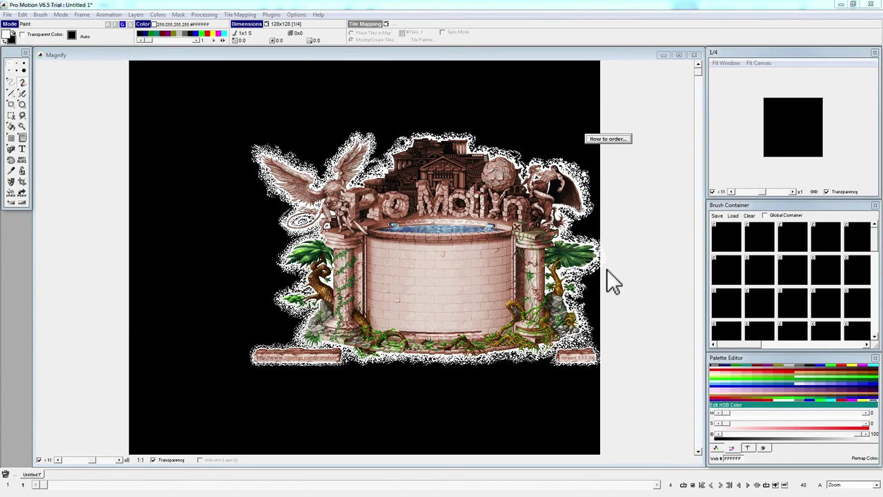
{"action": "left_click", "coordinate": [660, 244]}
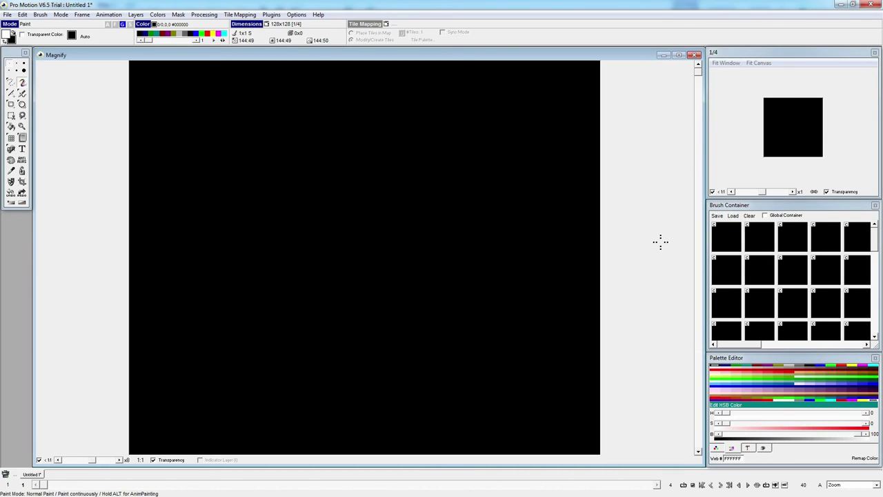
{"action": "left_click", "coordinate": [370, 192]}
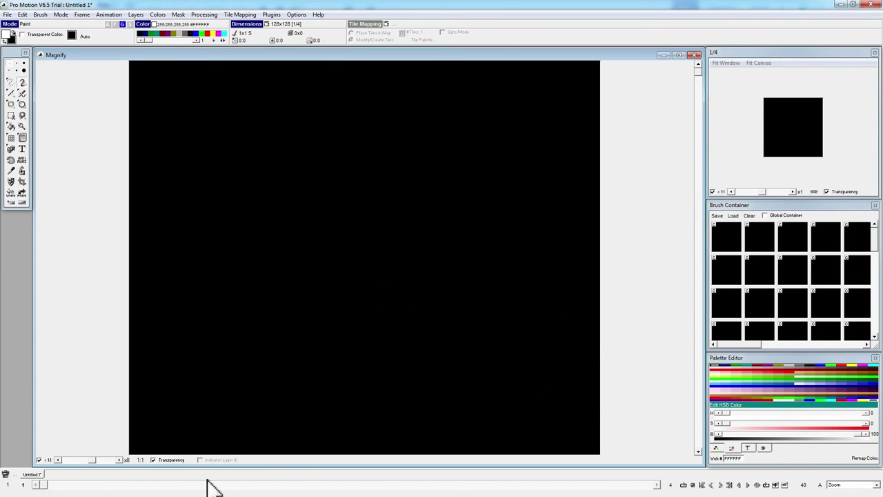
- Scrub the timeline back and forth between the animation's first and last frames
{"action": "left_click_drag", "start_coordinate": [658, 487], "coordinate": [98, 491]}
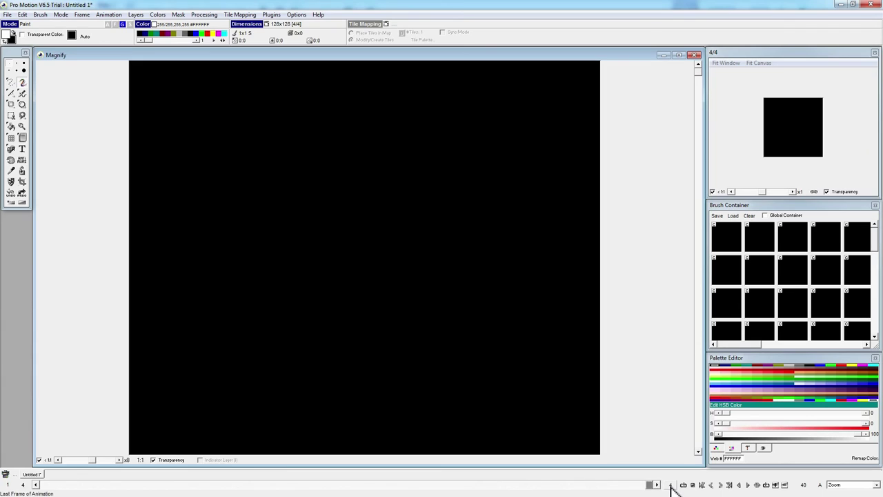
{"action": "left_click", "coordinate": [621, 485]}
{"action": "left_click_drag", "start_coordinate": [42, 485], "coordinate": [183, 493]}
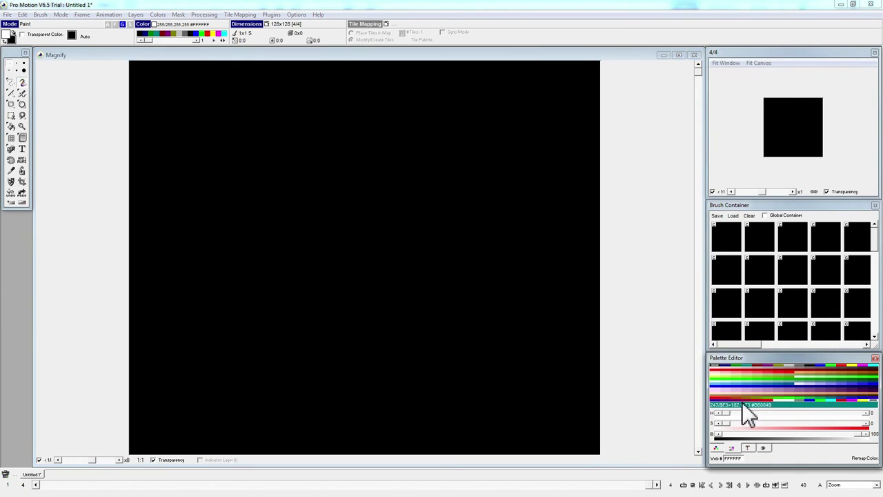
- Compare the Palette Editor's RGB and HSB colour sliders, finishing in HSB mode
{"action": "left_click", "coordinate": [715, 448]}
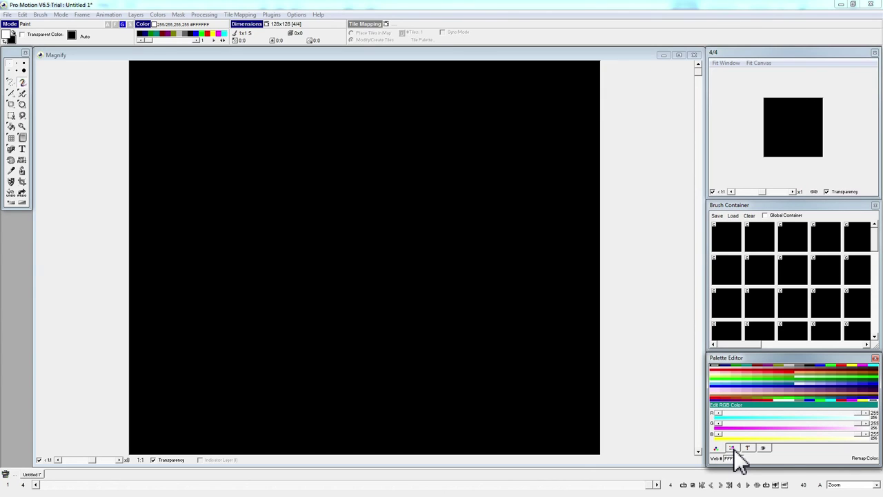
{"action": "left_click", "coordinate": [732, 448]}
{"action": "left_click", "coordinate": [732, 448]}
{"action": "left_click", "coordinate": [732, 448]}
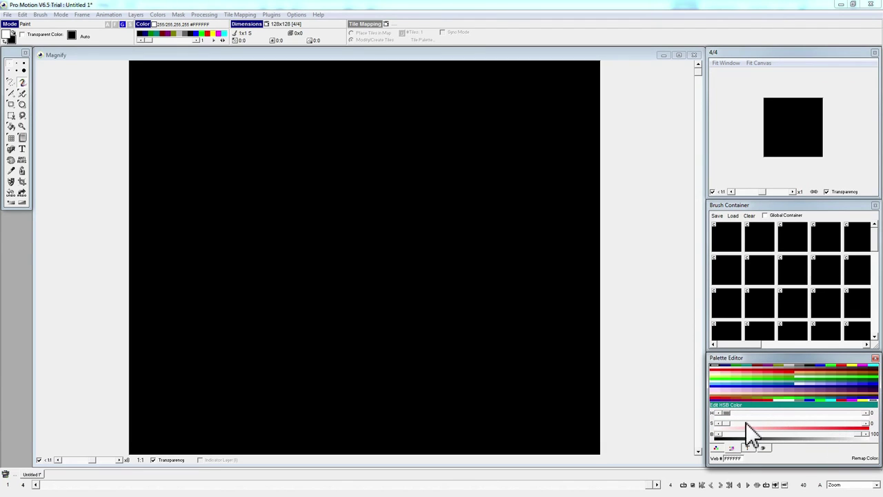
- Set the selected palette colour to cyan with hue 183, saturation 100 and brightness 100
{"action": "left_click_drag", "start_coordinate": [730, 415], "coordinate": [718, 437]}
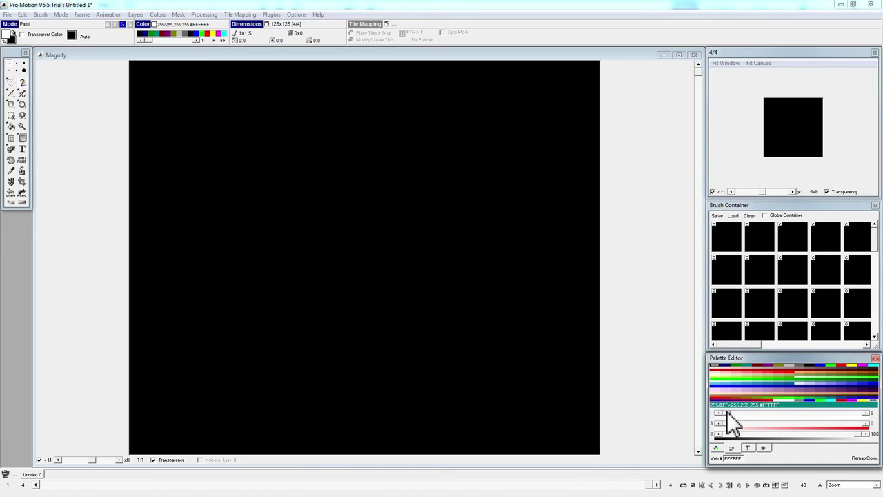
{"action": "mouse_move", "coordinate": [728, 414]}
{"action": "left_mouse_down"}
{"action": "mouse_move", "coordinate": [866, 422]}
{"action": "mouse_move", "coordinate": [718, 413]}
{"action": "left_mouse_up"}
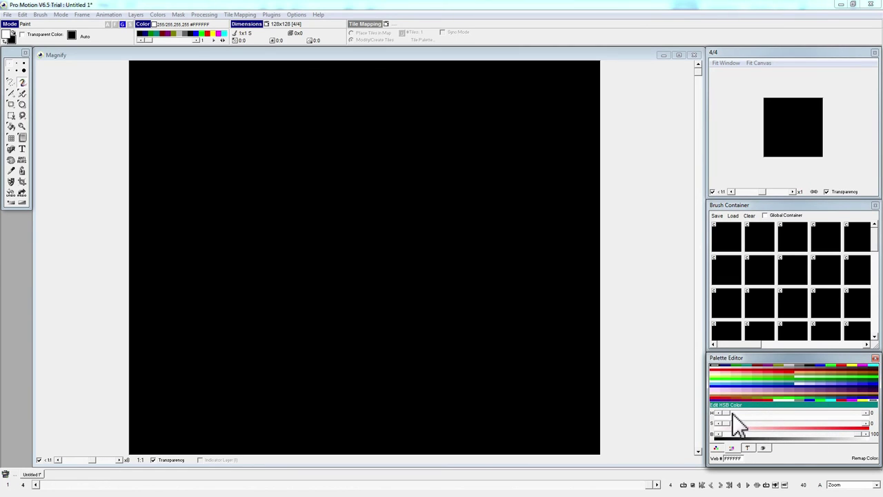
{"action": "left_click_drag", "start_coordinate": [726, 423], "coordinate": [871, 424]}
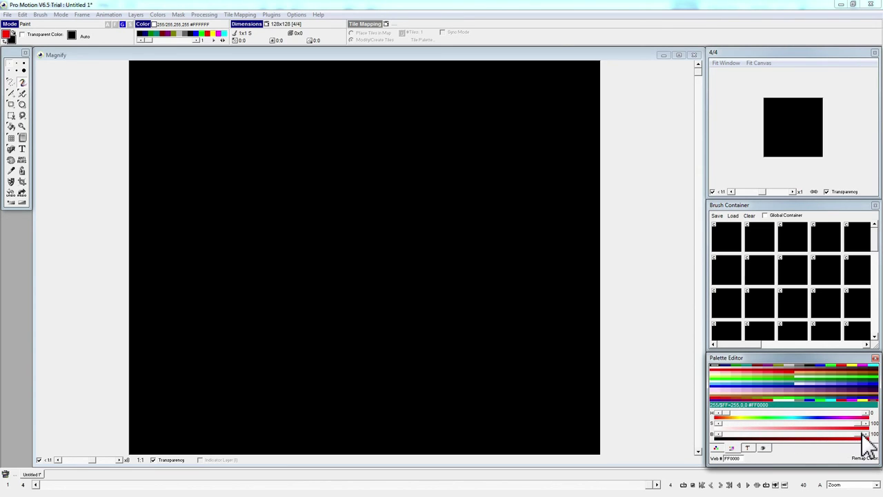
{"action": "mouse_move", "coordinate": [852, 435]}
{"action": "left_mouse_down"}
{"action": "mouse_move", "coordinate": [782, 445]}
{"action": "mouse_move", "coordinate": [858, 442]}
{"action": "left_mouse_up"}
{"action": "left_click_drag", "start_coordinate": [725, 412], "coordinate": [793, 414]}
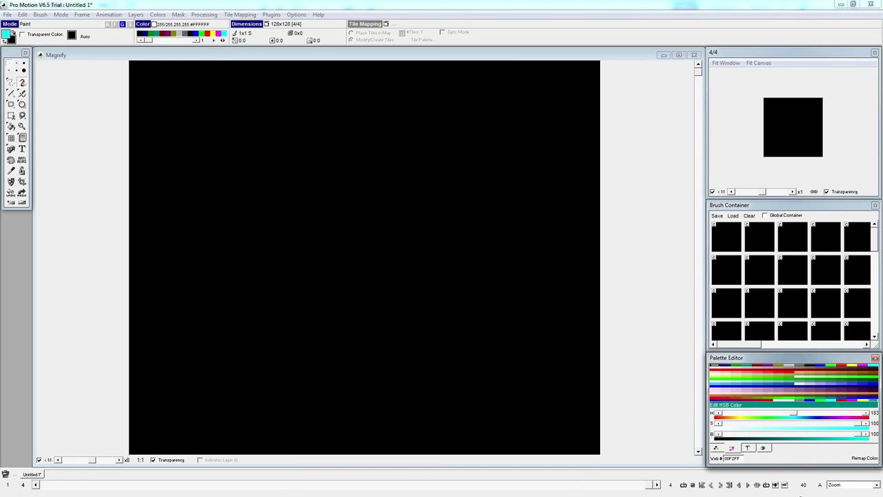
- Look over the Palette Editor's modes for modifying selected colours and for rearranging palette entries
{"action": "left_click", "coordinate": [750, 448]}
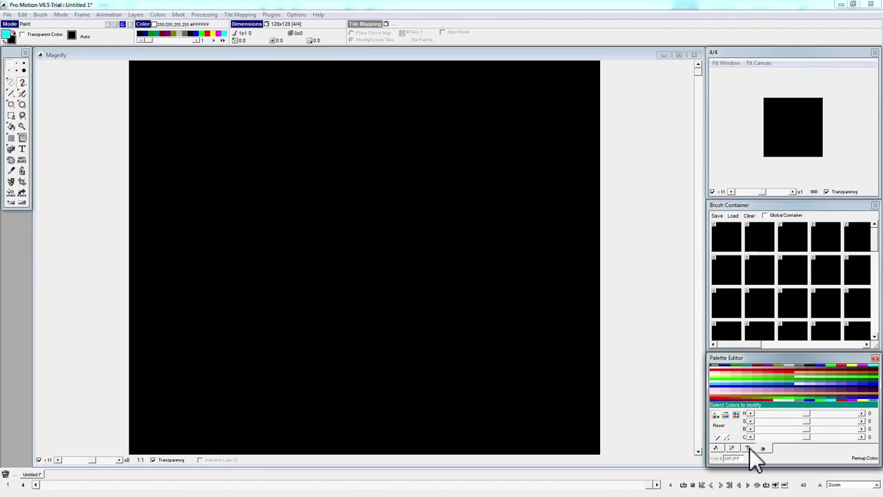
{"action": "left_click", "coordinate": [749, 450]}
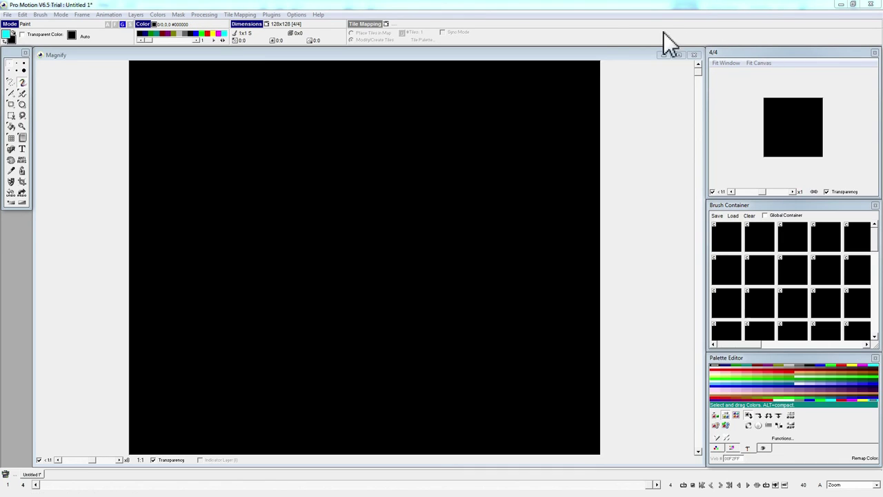
{"action": "left_click", "coordinate": [591, 61]}
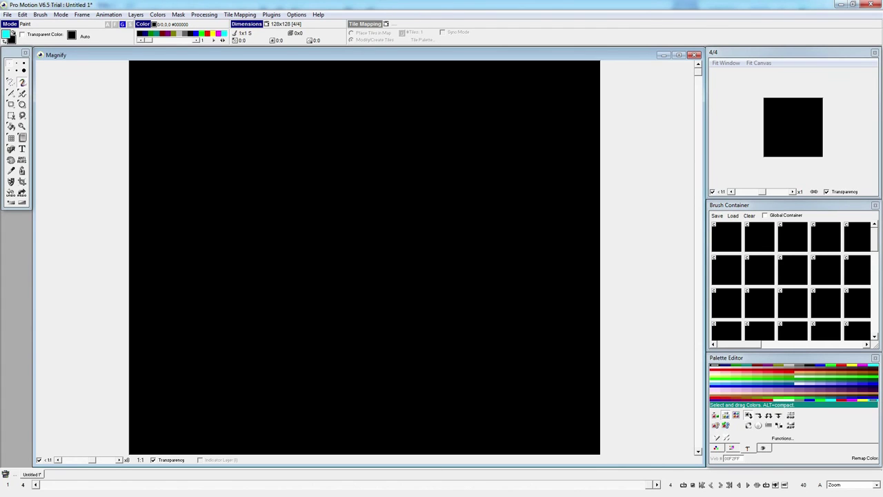
- Switch to Pixeditor, stretch the first frame of layer 1 to three frames long, and shorten it back to one
{"action": "key", "text": "alt+Tab"}
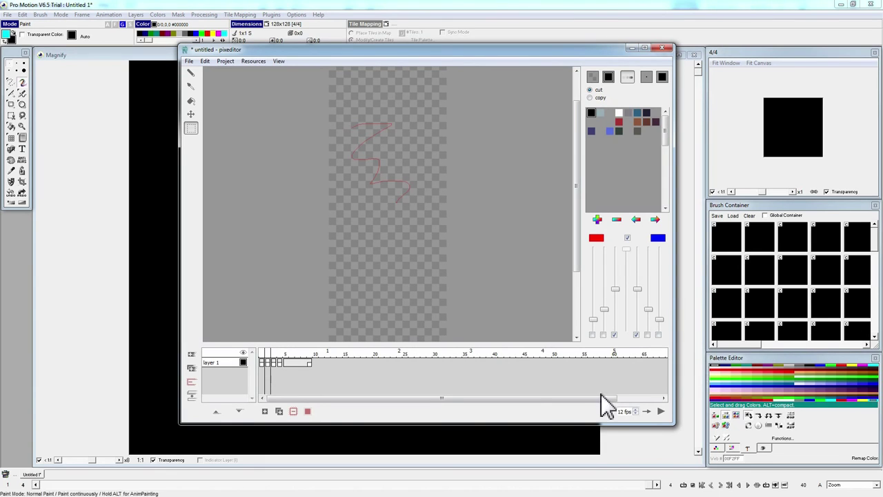
{"action": "left_click", "coordinate": [264, 364]}
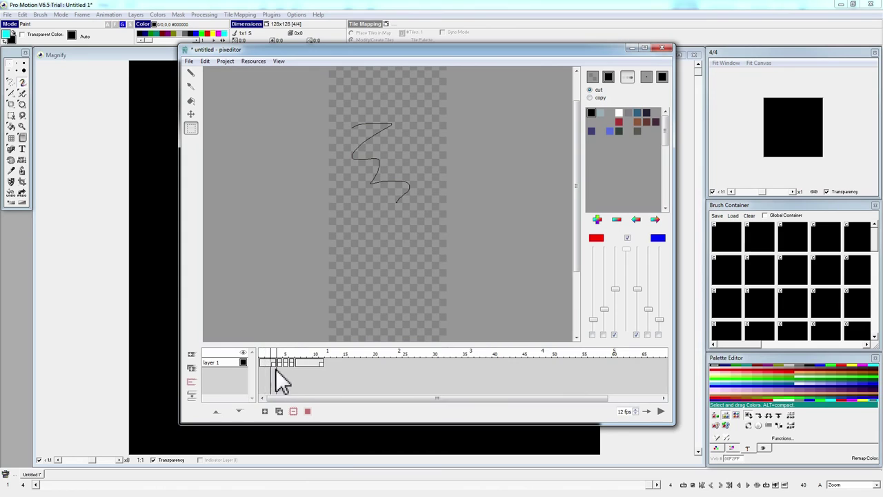
{"action": "double_click", "coordinate": [265, 364]}
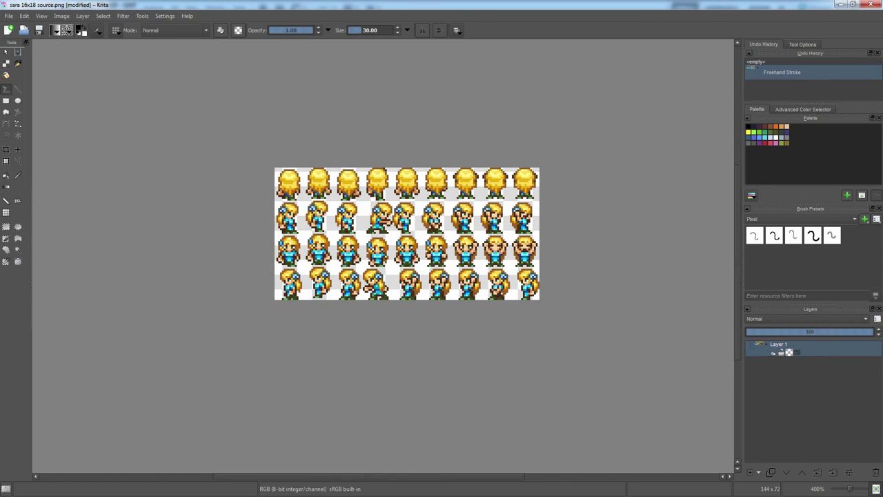
- Switch from Krita back to the Pixeditor animation
{"action": "key", "text": "alt+Tab"}
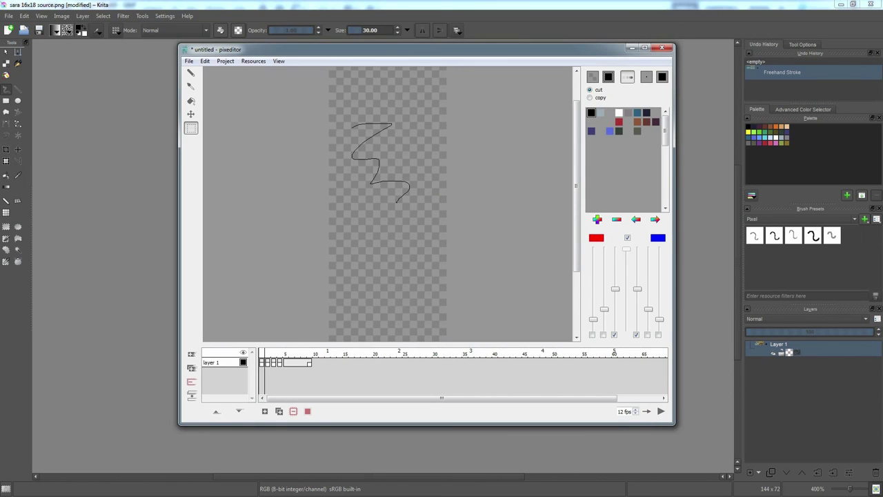